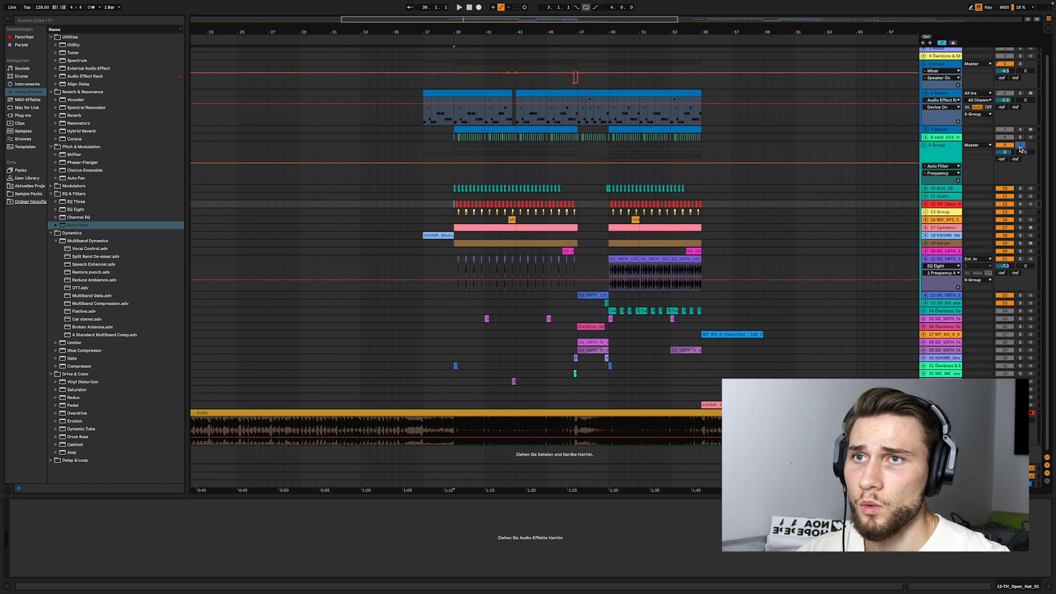
- Unfold the 17 Cymatics and 19 Serum tracks inside the drum group to show their MIDI clips
{"action": "key", "text": "plus"}
{"action": "key", "text": "plus"}
{"action": "key", "text": "plus"}
{"action": "key", "text": "plus"}
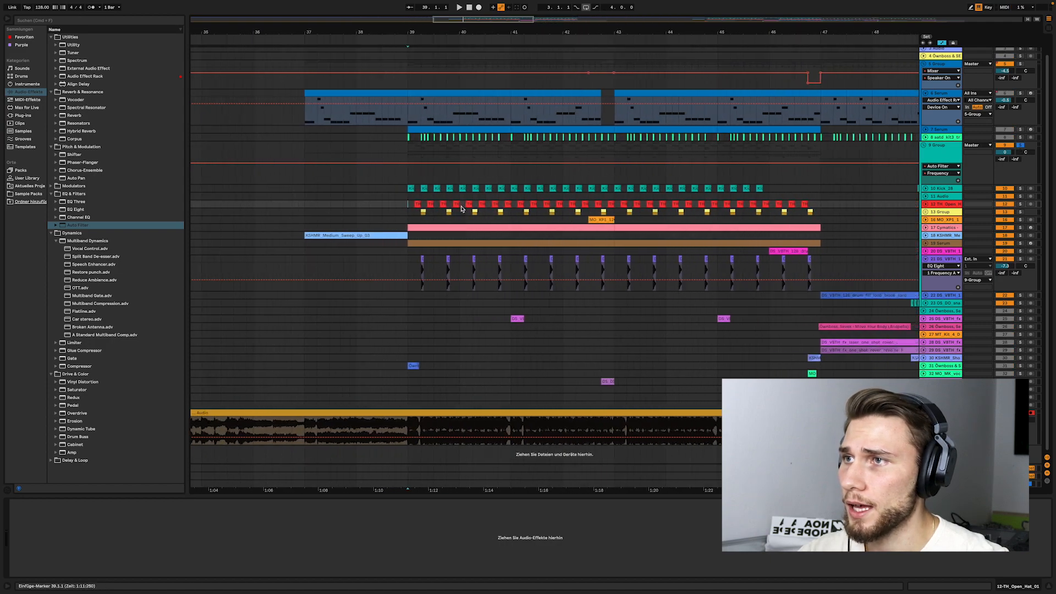
{"action": "left_click", "coordinate": [924, 228]}
{"action": "scroll", "coordinate": [935, 250], "scroll_direction": "down", "scroll_amount": 1}
{"action": "left_click", "coordinate": [924, 258]}
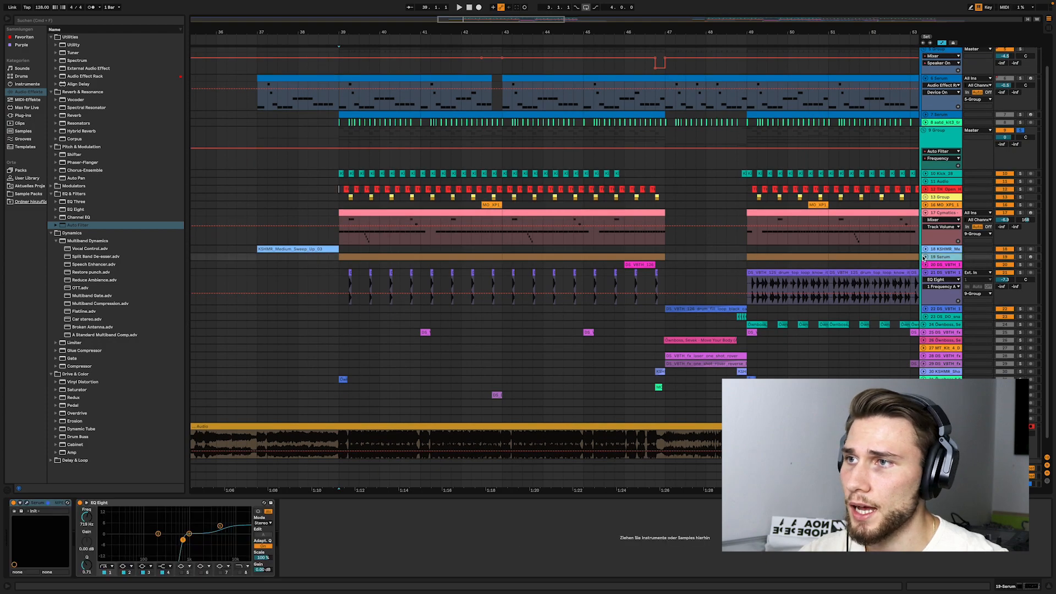
- Play back the soloed drum group from bar 39
{"action": "left_click", "coordinate": [337, 174]}
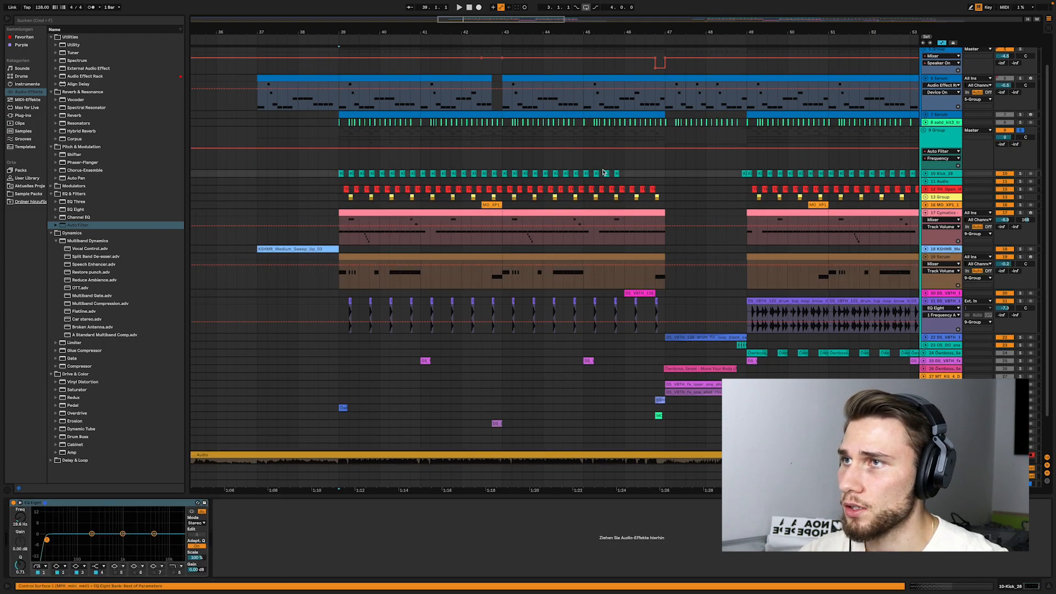
{"action": "key", "text": "space"}
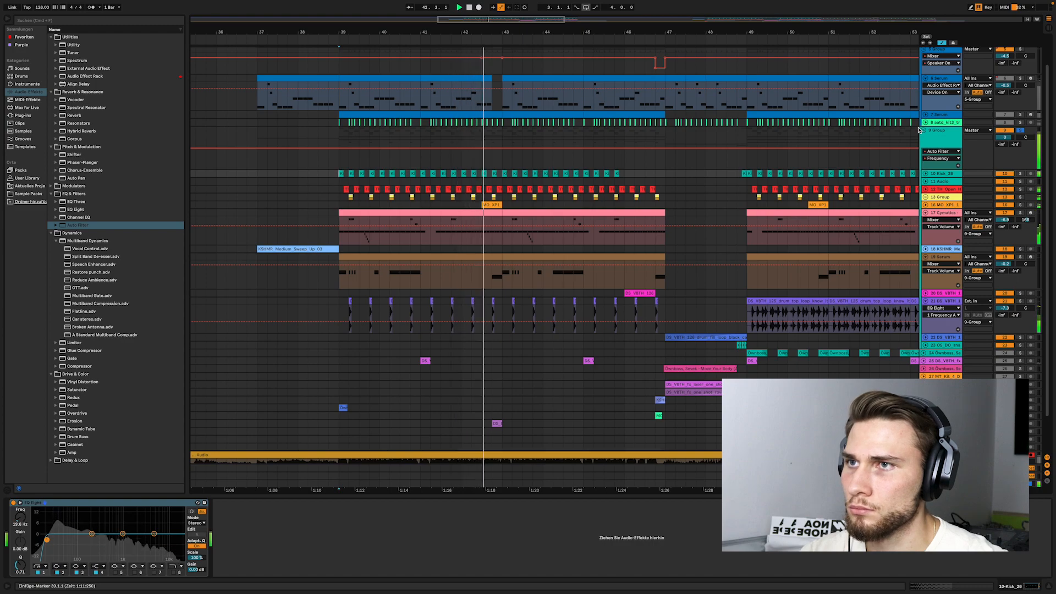
{"action": "scroll", "coordinate": [727, 253], "scroll_direction": "down", "scroll_amount": 2}
{"action": "scroll", "coordinate": [727, 253], "scroll_direction": "right", "scroll_amount": 3}
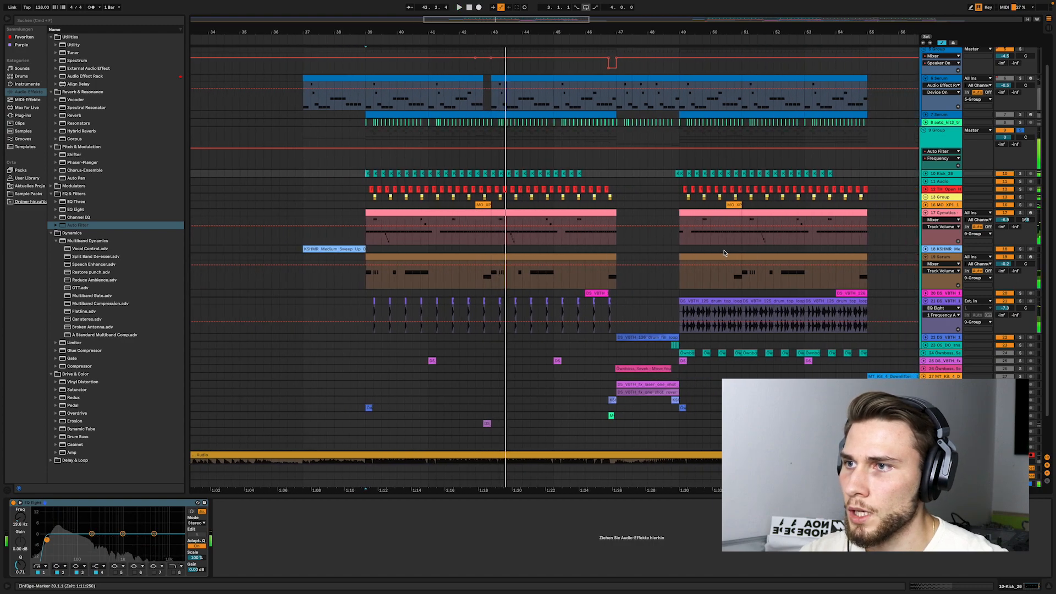
- Select the first drum top loop clip at bar 49 on track 21 and listen to that section
{"action": "left_click", "coordinate": [707, 302]}
{"action": "key", "text": "space"}
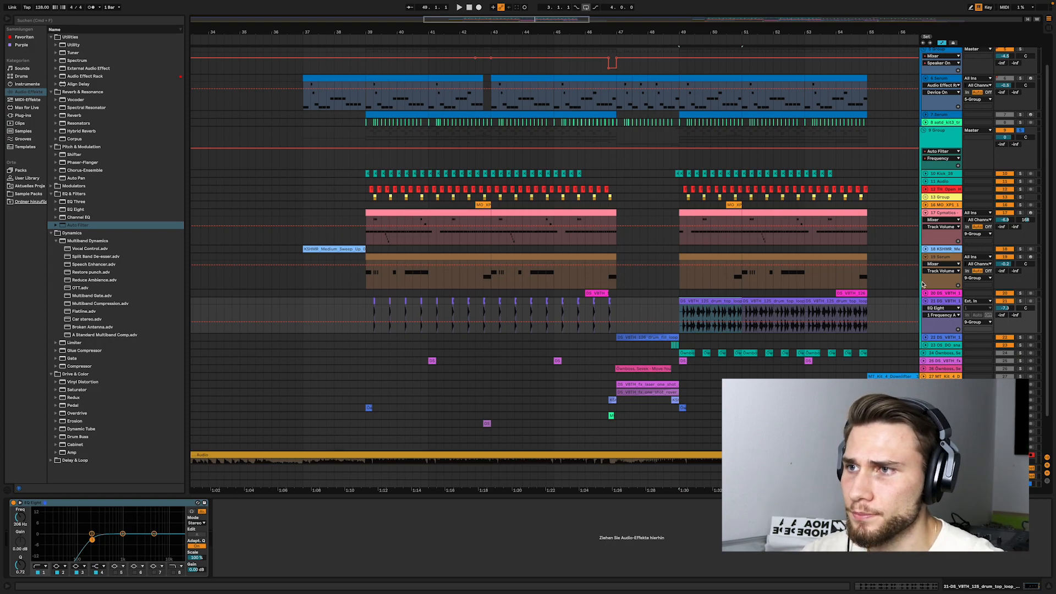
{"action": "key", "text": "space"}
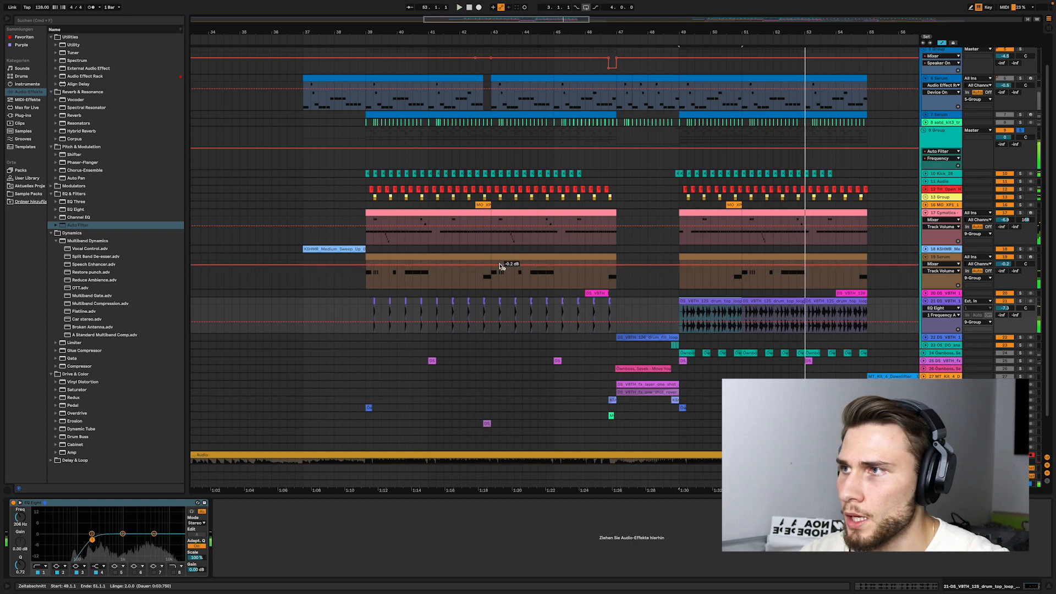
- Solo the 19 Serum track and play its clip from bar 39
{"action": "scroll", "coordinate": [426, 269], "scroll_direction": "up", "scroll_amount": 2}
{"action": "scroll", "coordinate": [421, 268], "scroll_direction": "left", "scroll_amount": 1}
{"action": "left_click", "coordinate": [417, 263]}
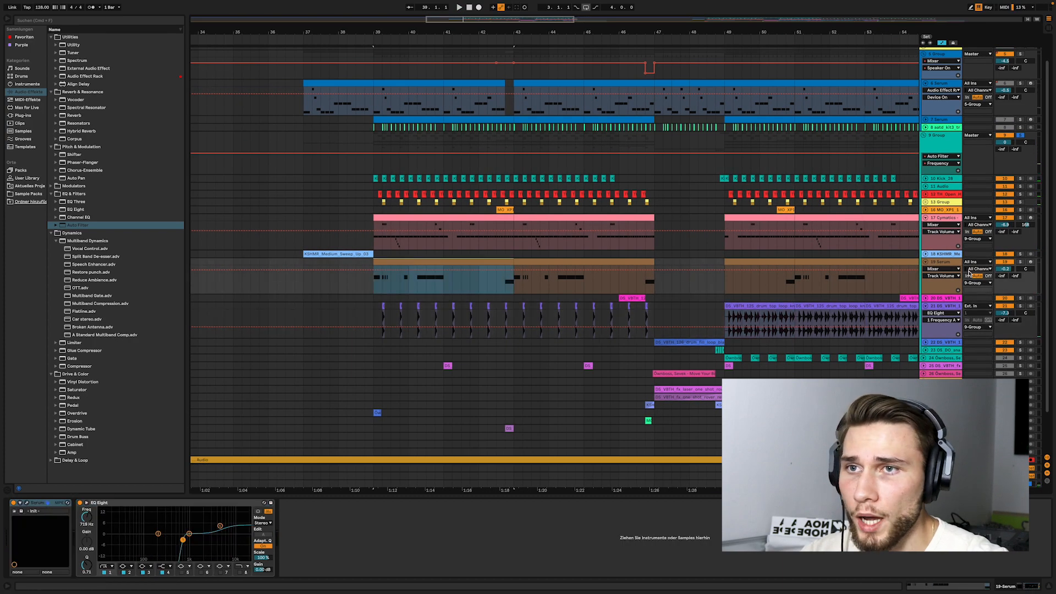
{"action": "left_click", "coordinate": [1021, 263]}
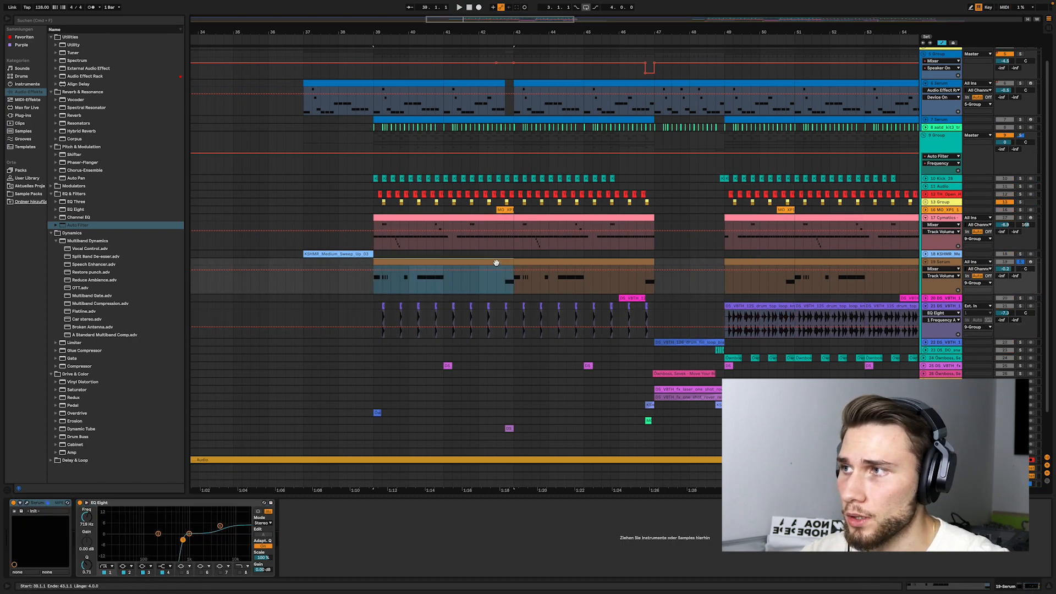
{"action": "key", "text": "space"}
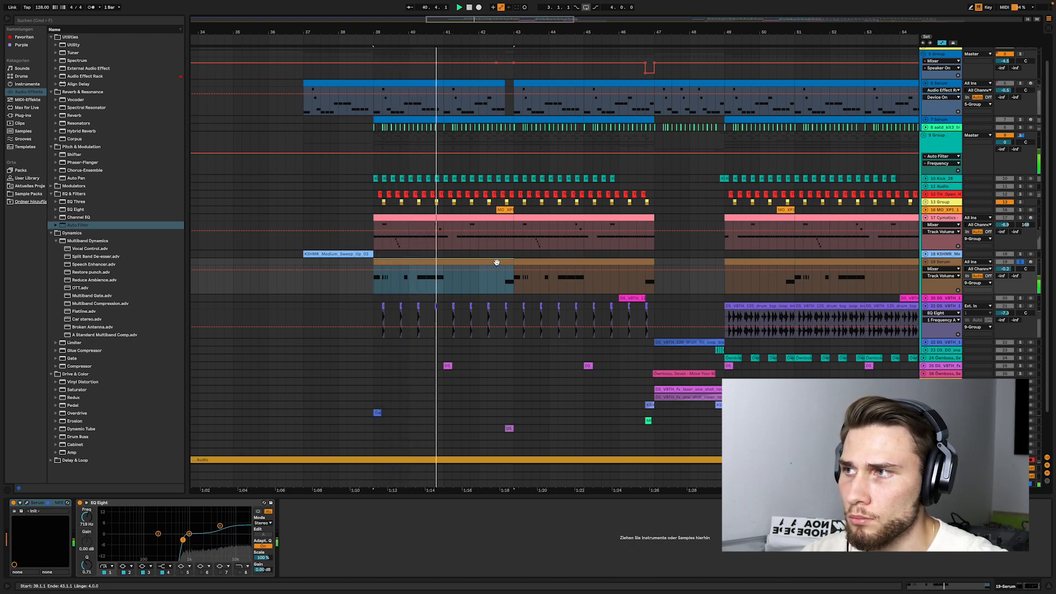
- Inspect the Serum instrument's oscillator and FX pages on track 19, close its window and select the track's EQ Eight
{"action": "left_click", "coordinate": [66, 523]}
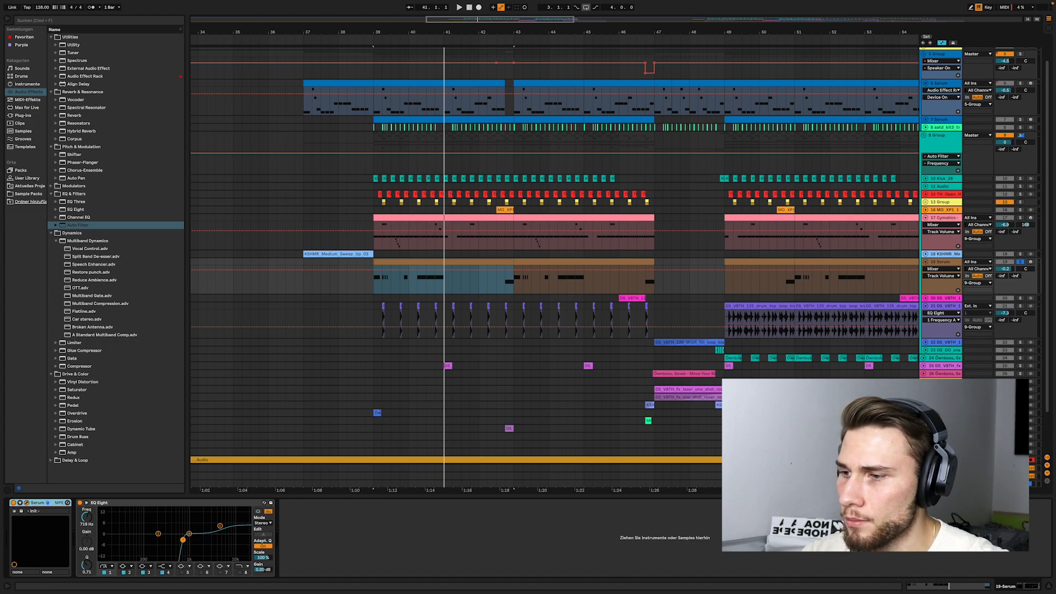
{"action": "left_click", "coordinate": [27, 503]}
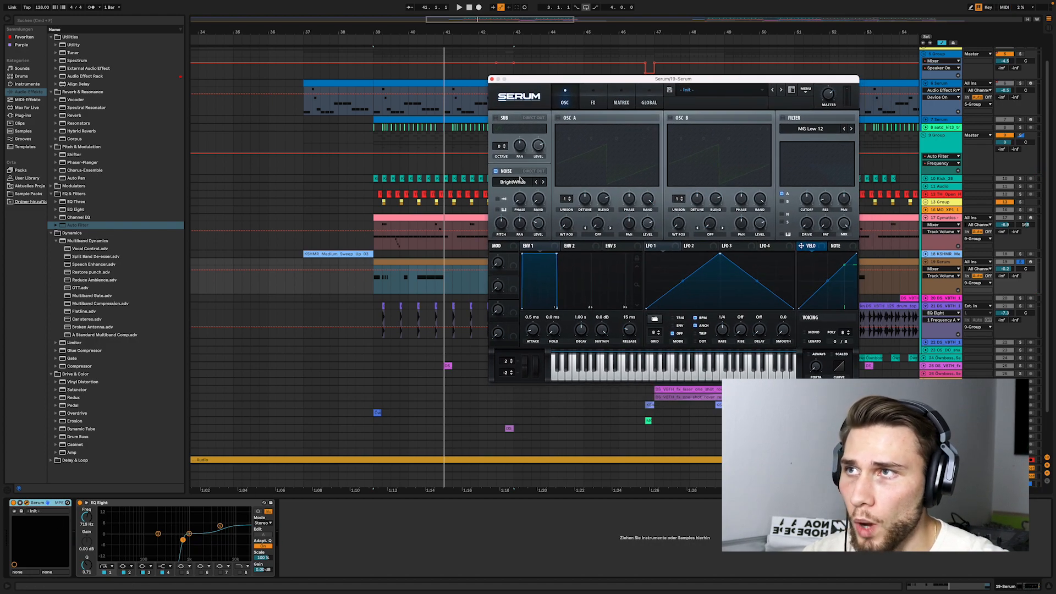
{"action": "left_click", "coordinate": [593, 101]}
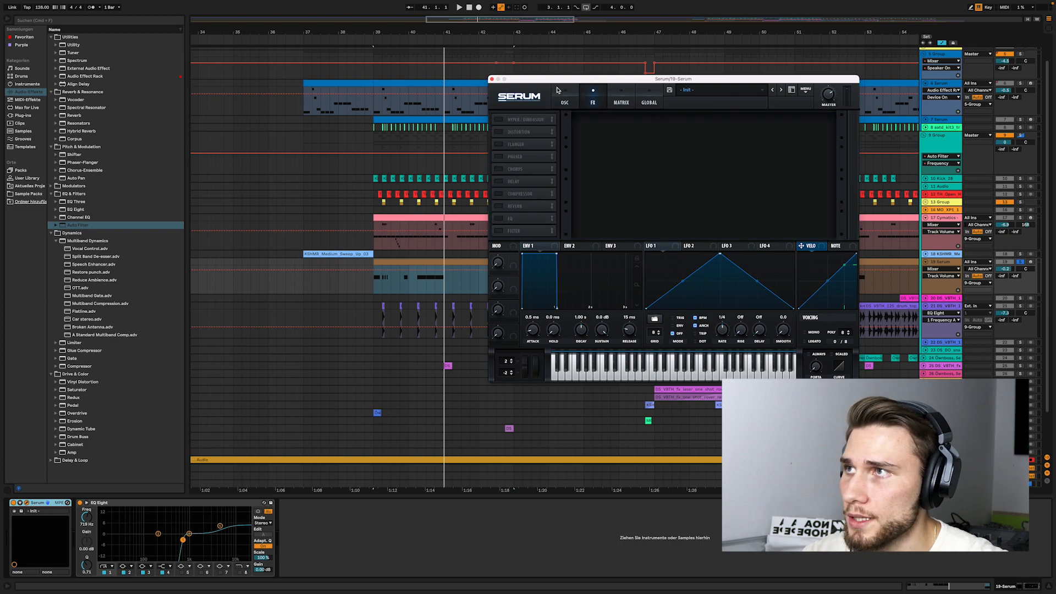
{"action": "left_click", "coordinate": [492, 81]}
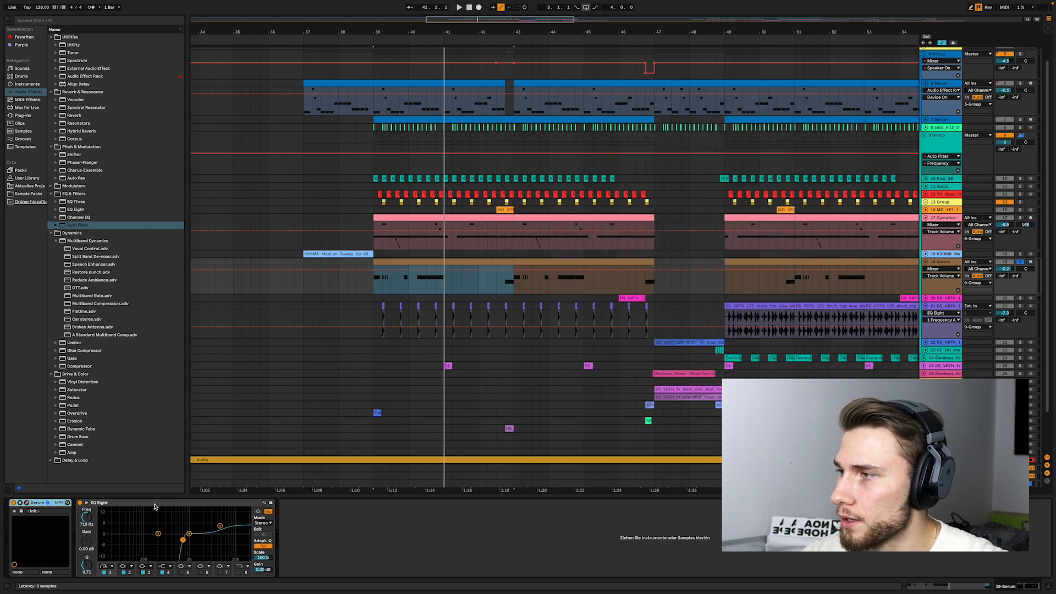
{"action": "left_click", "coordinate": [164, 548]}
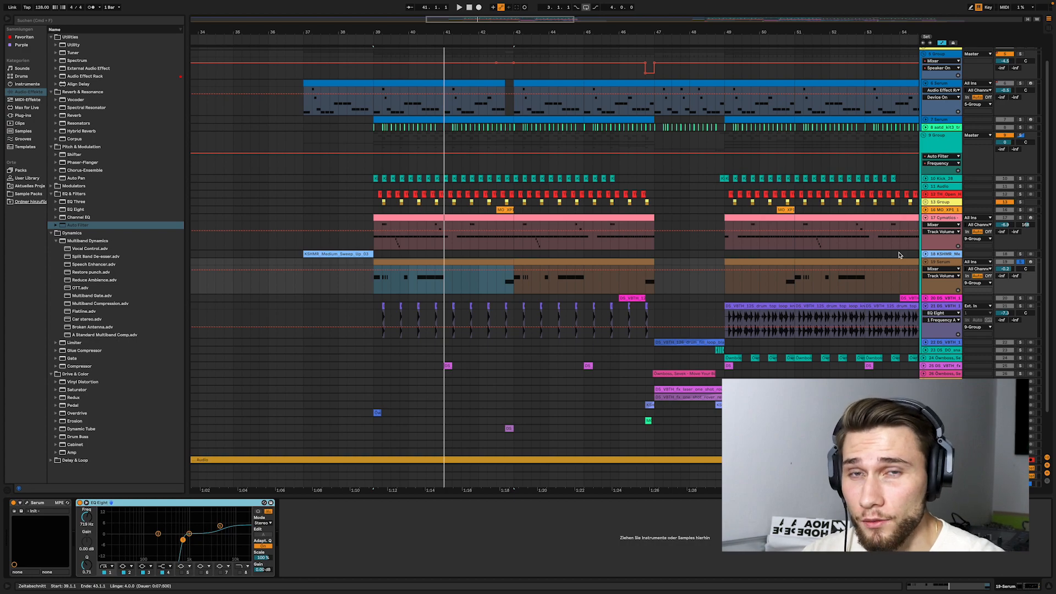
- Show the device chain of the 9 Group drum track and open its KClip 3 plug-in window
{"action": "scroll", "coordinate": [464, 261], "scroll_direction": "up", "scroll_amount": 2}
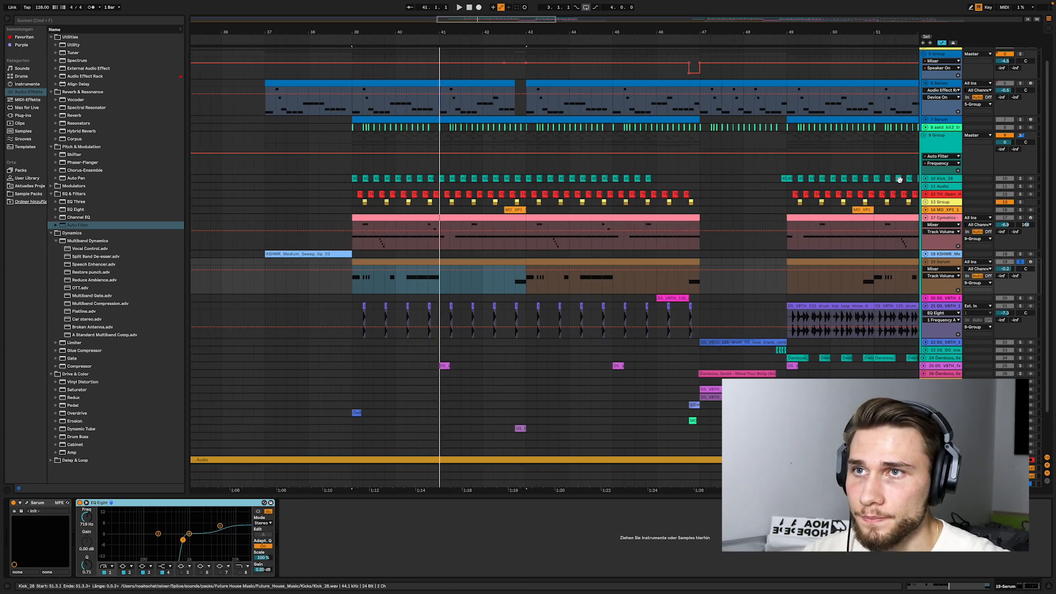
{"action": "left_click", "coordinate": [950, 142]}
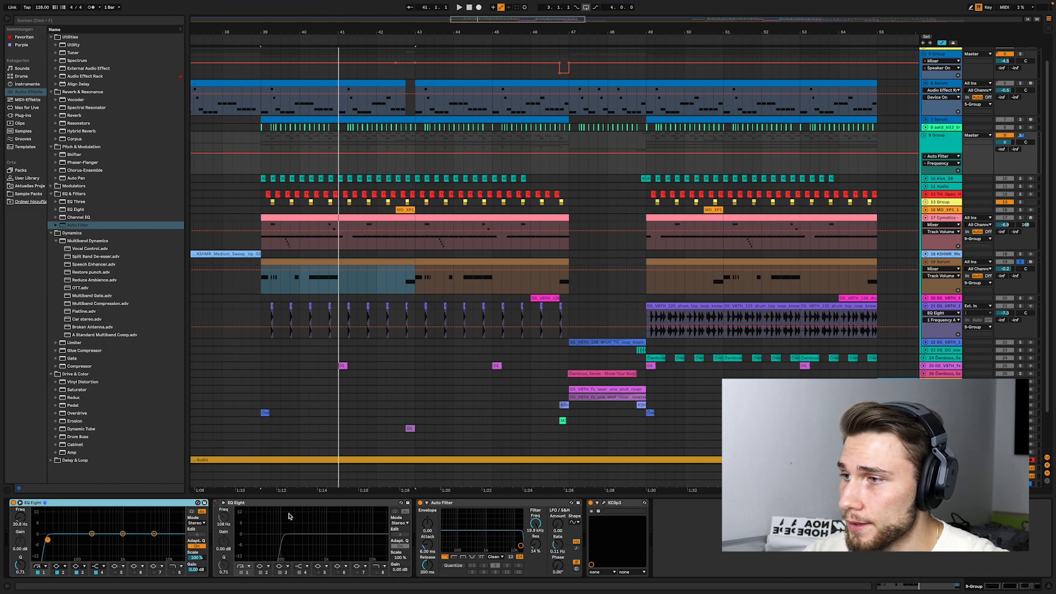
{"action": "left_click", "coordinate": [615, 505]}
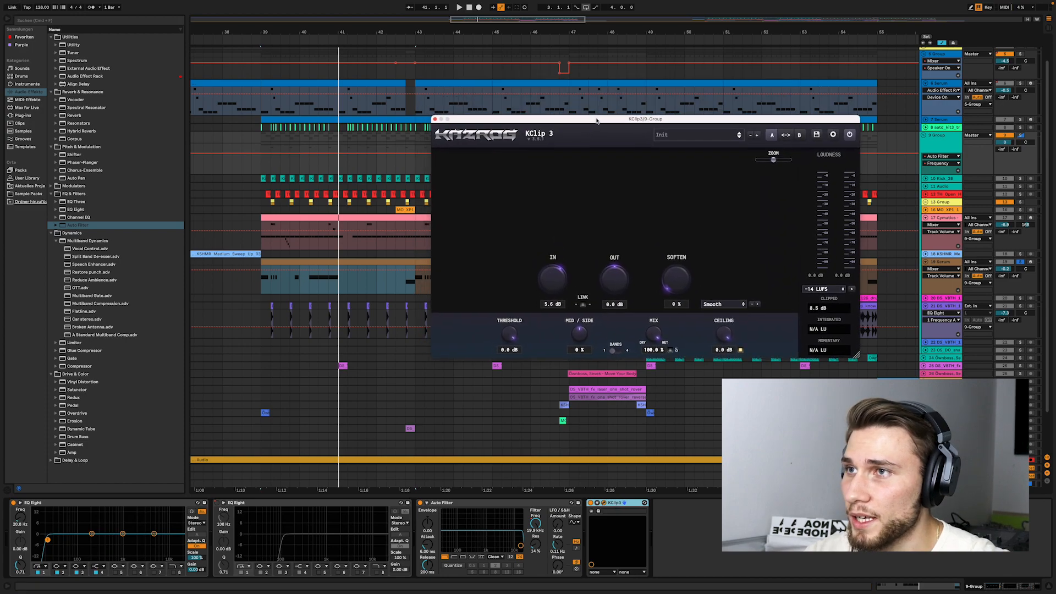
{"action": "left_click_drag", "start_coordinate": [588, 119], "coordinate": [584, 120]}
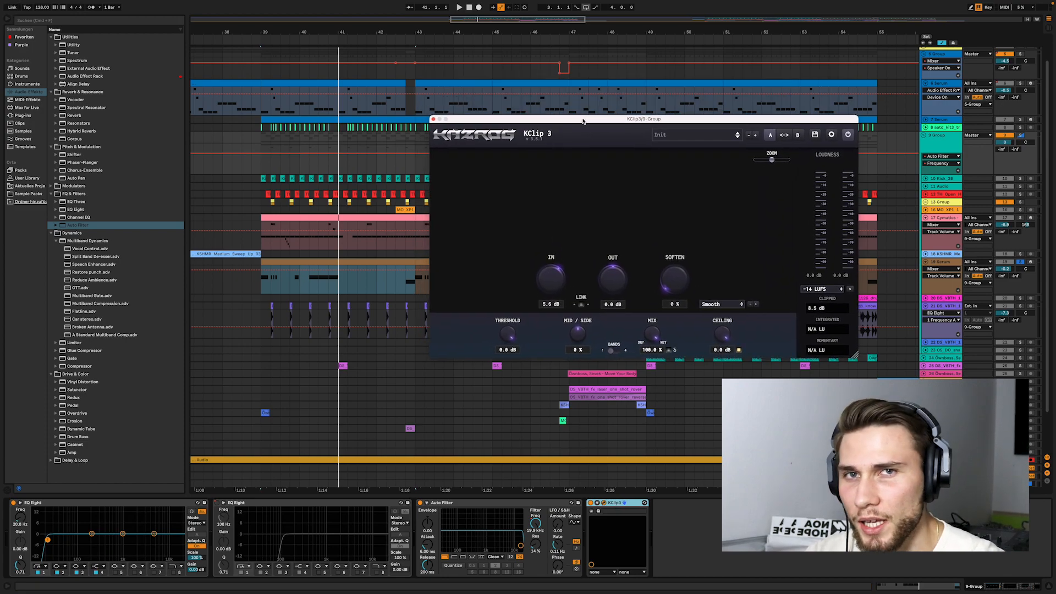
- Compare the drum group's sound from bar 39 with KClip 3 bypassed and then re-enabled
{"action": "left_click", "coordinate": [591, 505]}
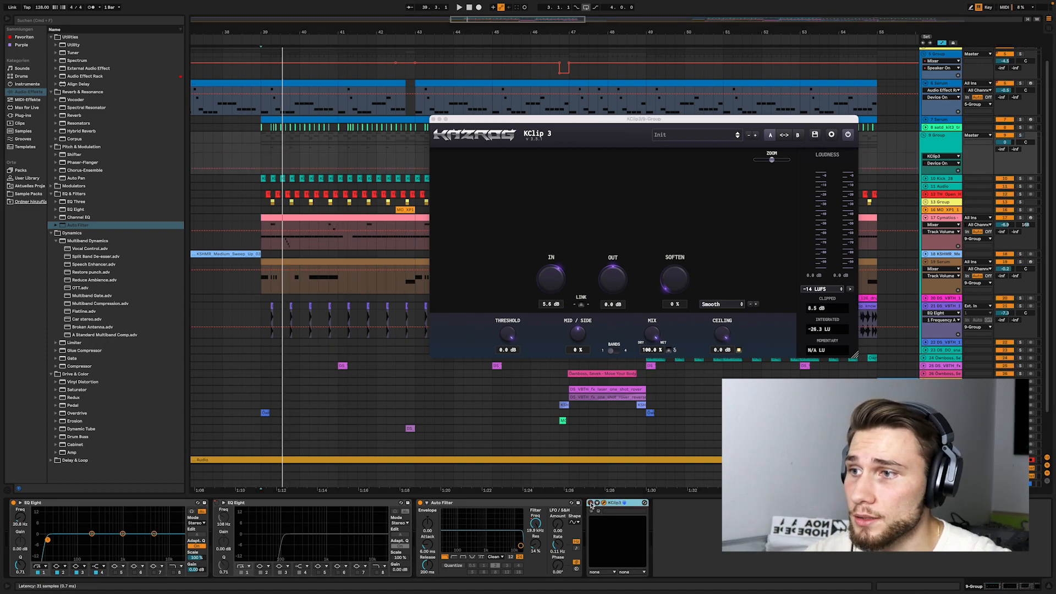
{"action": "key", "text": "space"}
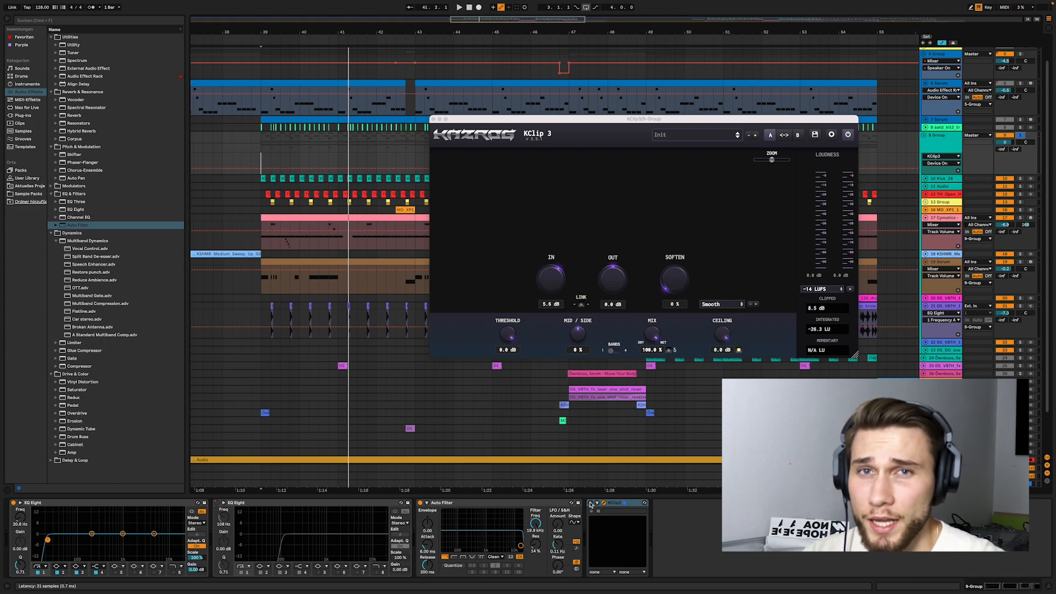
{"action": "left_click", "coordinate": [590, 503]}
{"action": "key", "text": "space"}
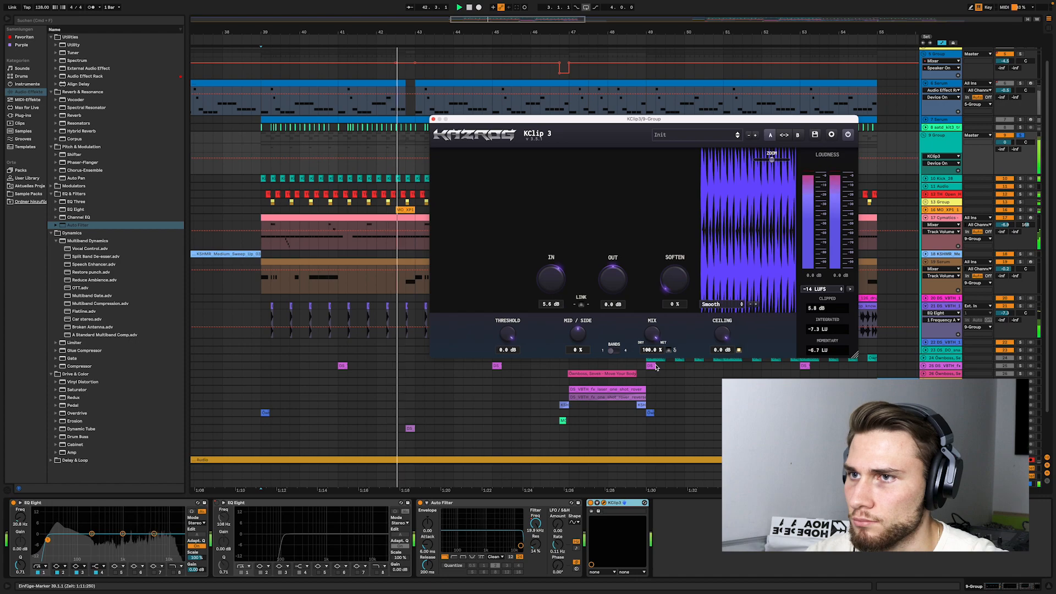
{"action": "key", "text": "space"}
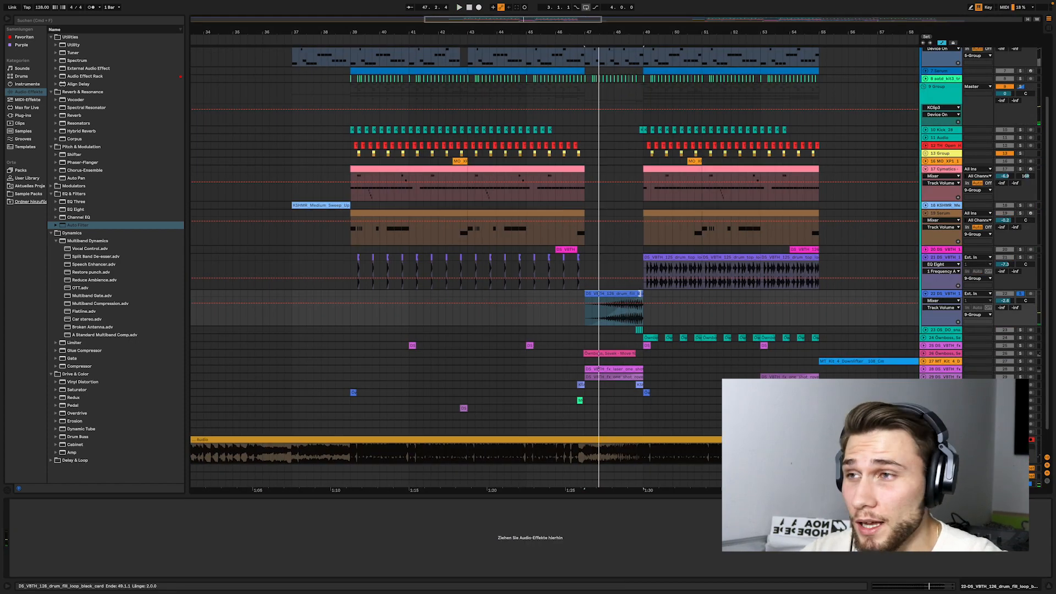
- Solo and unfold the snare track 23 below the drum fill loop track
{"action": "scroll", "coordinate": [633, 300], "scroll_direction": "up", "scroll_amount": 2}
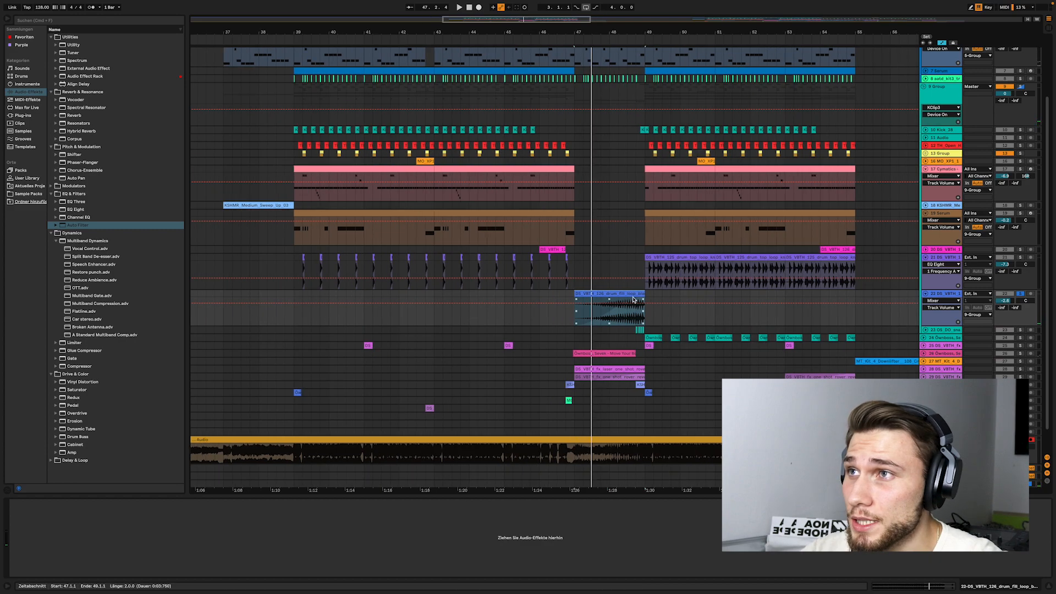
{"action": "scroll", "coordinate": [604, 322], "scroll_direction": "up", "scroll_amount": 2}
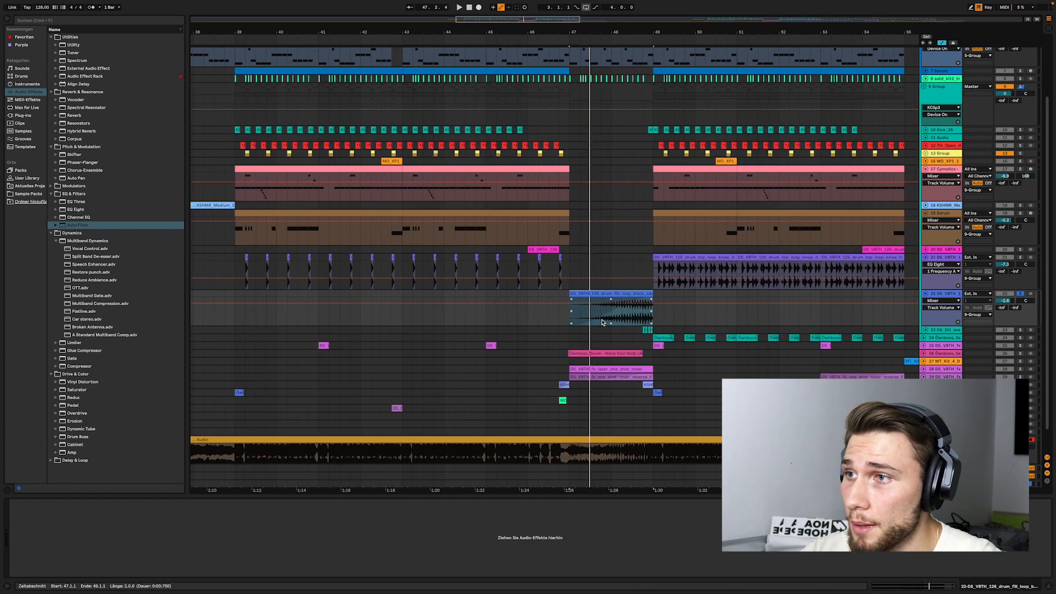
{"action": "scroll", "coordinate": [605, 323], "scroll_direction": "down", "scroll_amount": 5}
{"action": "scroll", "coordinate": [590, 332], "scroll_direction": "down", "scroll_amount": 1}
{"action": "scroll", "coordinate": [588, 332], "scroll_direction": "up", "scroll_amount": 3}
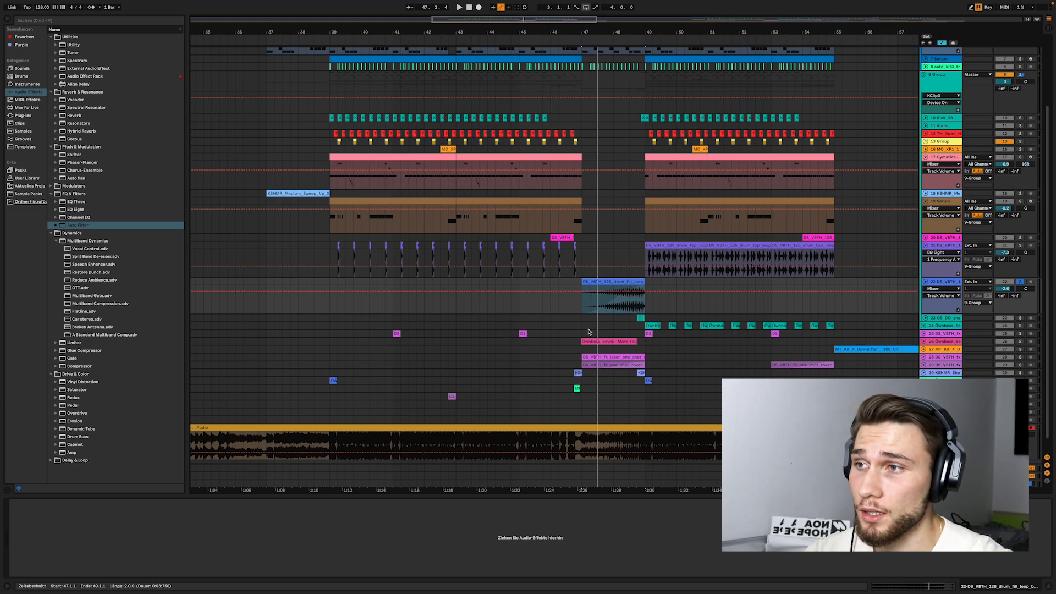
{"action": "scroll", "coordinate": [949, 275], "scroll_direction": "down", "scroll_amount": 1}
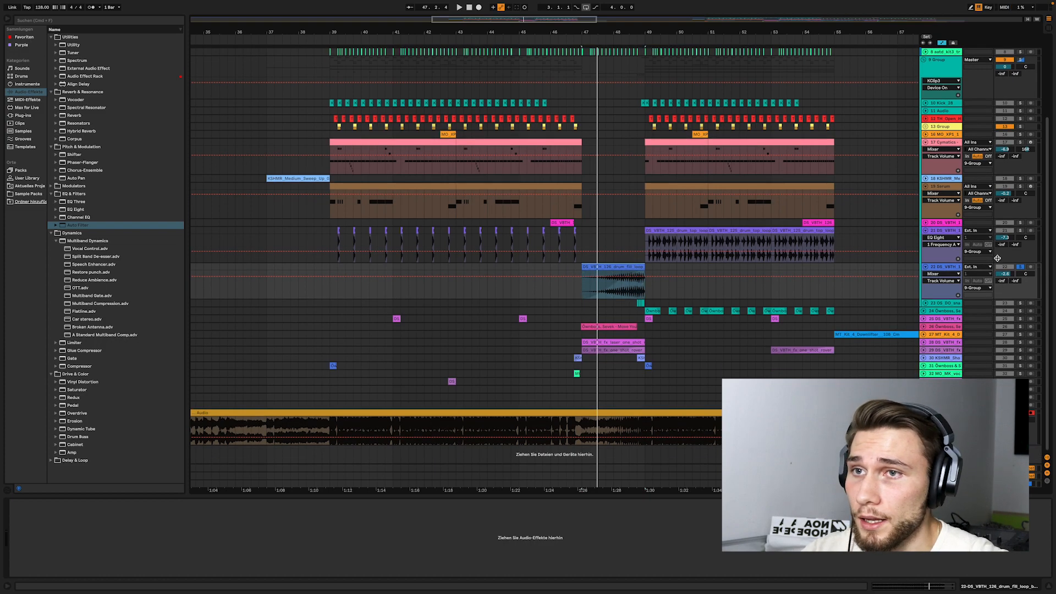
{"action": "left_click", "coordinate": [1018, 304]}
{"action": "left_click", "coordinate": [927, 305]}
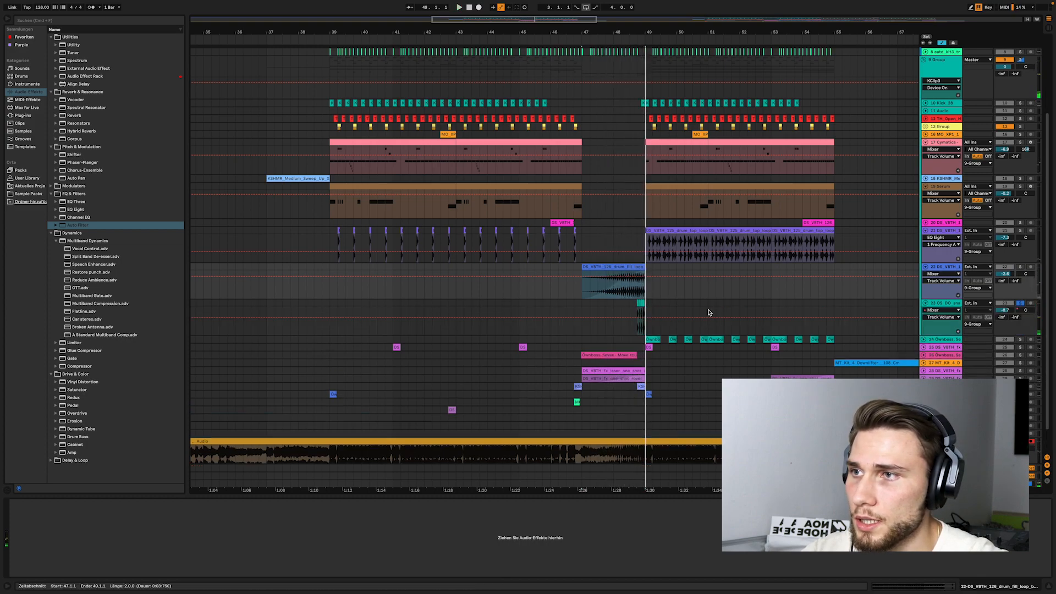
- Listen to the snare fill from bar 48.4 and display the Track Panning automation of track 23
{"action": "left_click", "coordinate": [638, 304]}
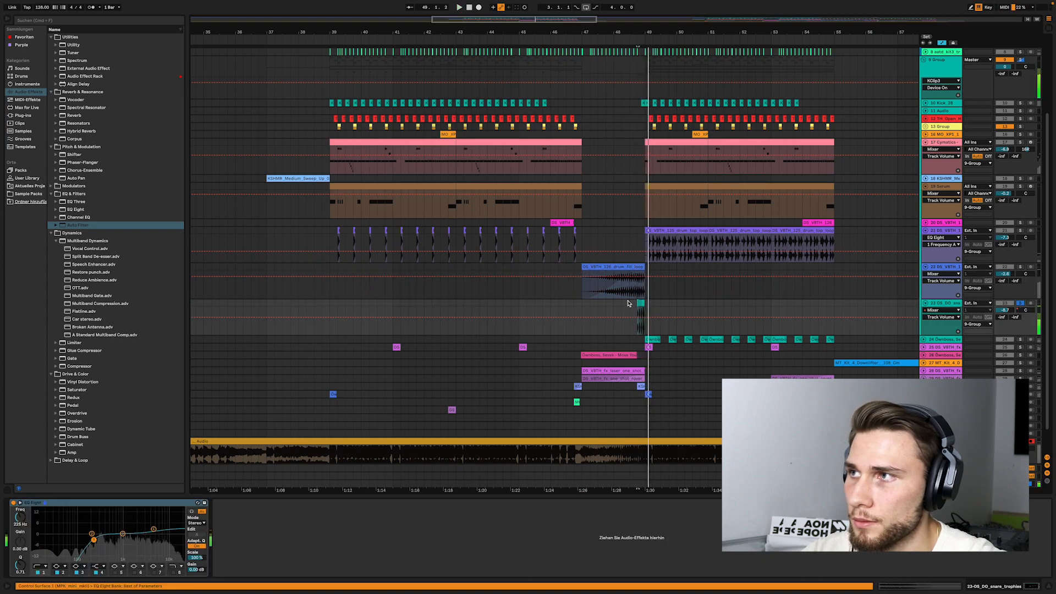
{"action": "key", "text": "space"}
{"action": "left_click", "coordinate": [1026, 310]}
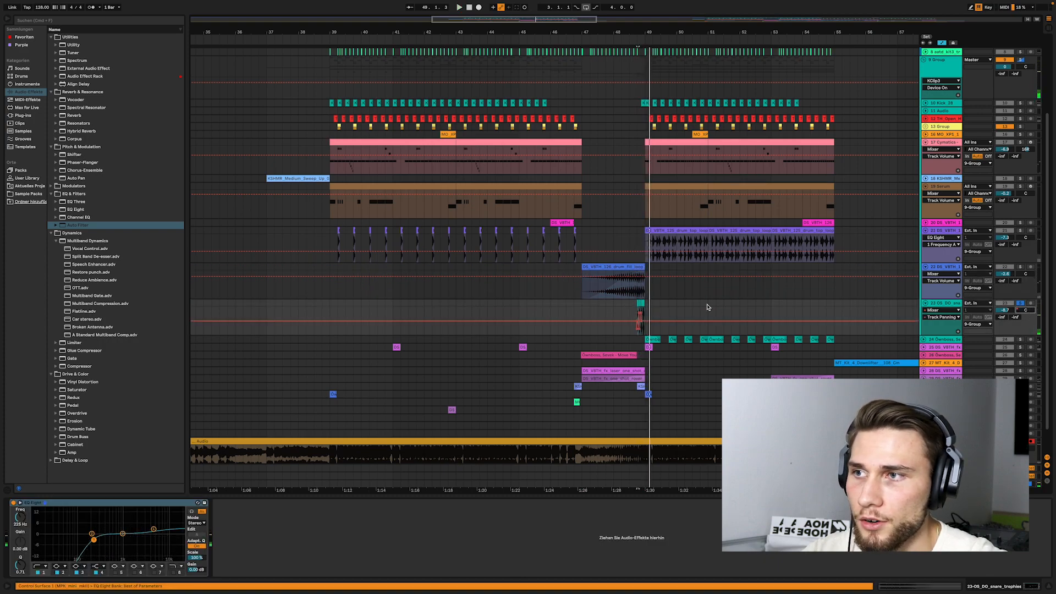
{"action": "key", "text": "space"}
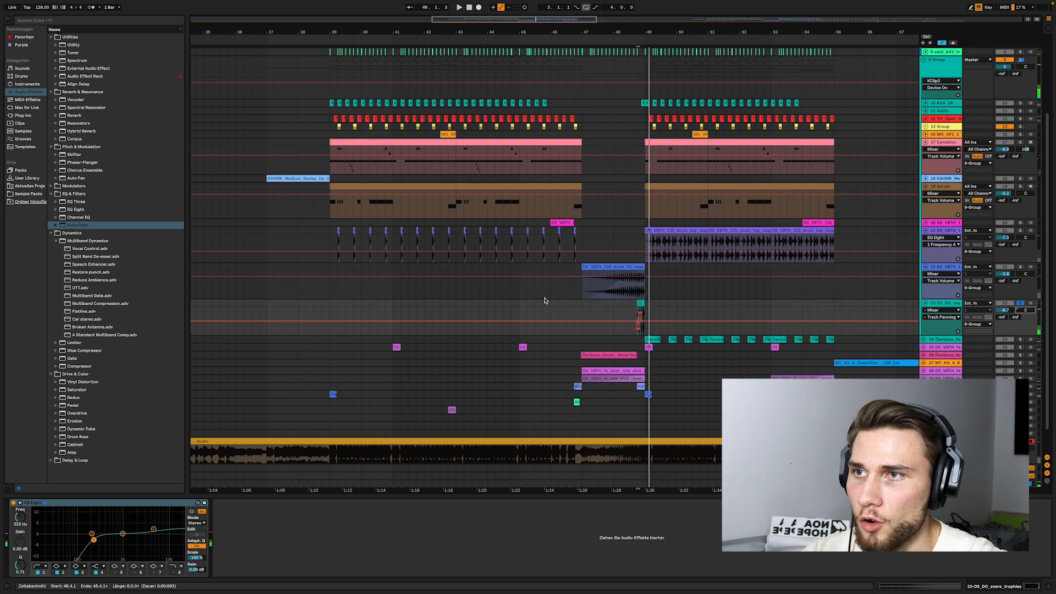
- Zoom in on the snare fill's panning automation and play it again from bar 48.4
{"action": "scroll", "coordinate": [544, 300], "scroll_direction": "down", "scroll_amount": 3}
{"action": "scroll", "coordinate": [461, 297], "scroll_direction": "up", "scroll_amount": 1}
{"action": "scroll", "coordinate": [593, 332], "scroll_direction": "up", "scroll_amount": 5}
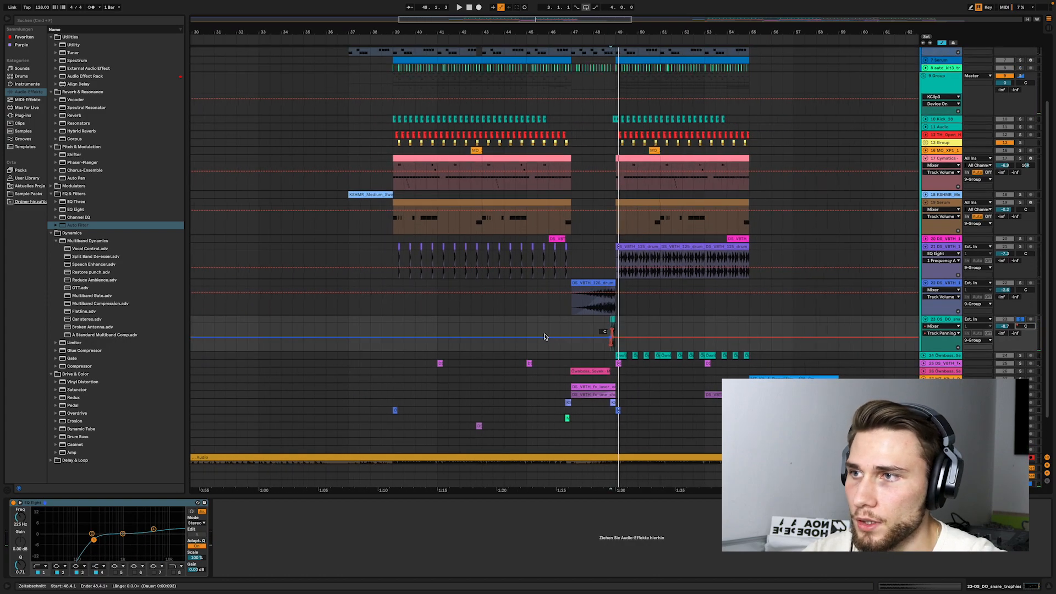
{"action": "scroll", "coordinate": [711, 349], "scroll_direction": "up", "scroll_amount": 1}
{"action": "left_click", "coordinate": [660, 330]}
{"action": "key", "text": "space"}
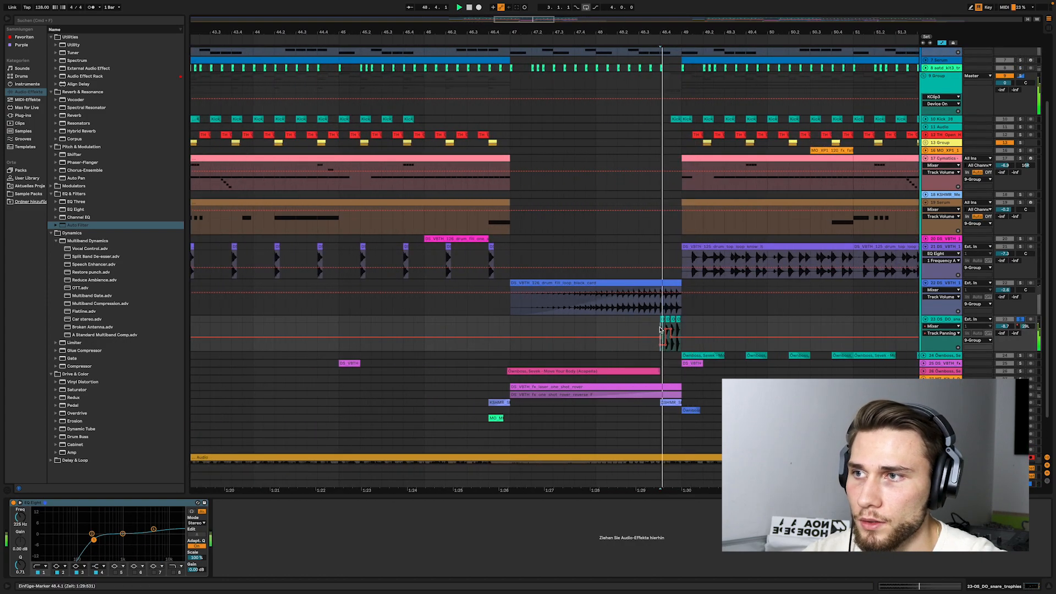
- Unfold the one-shot drum fill track 20 to show its waveforms
{"action": "scroll", "coordinate": [672, 328], "scroll_direction": "down", "scroll_amount": 2}
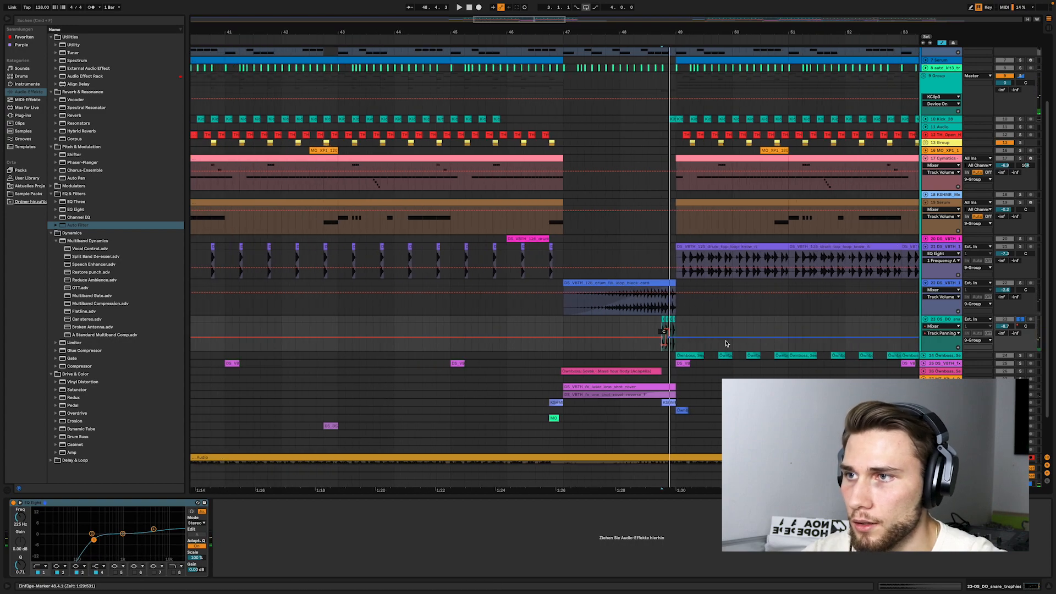
{"action": "scroll", "coordinate": [363, 292], "scroll_direction": "down", "scroll_amount": 3}
{"action": "scroll", "coordinate": [365, 294], "scroll_direction": "left", "scroll_amount": 2}
{"action": "scroll", "coordinate": [364, 294], "scroll_direction": "down", "scroll_amount": 1}
{"action": "left_click", "coordinate": [925, 220]}
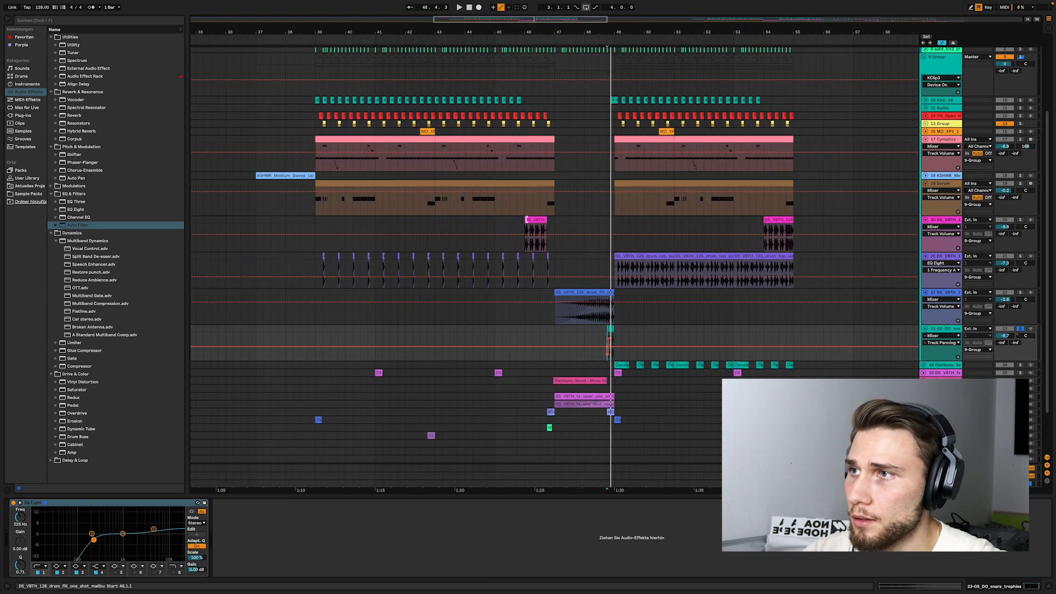
- Solo the one-shot drum fill track 20 and play its first clip from bar 46.1
{"action": "left_click", "coordinate": [535, 219]}
{"action": "left_click", "coordinate": [1019, 220]}
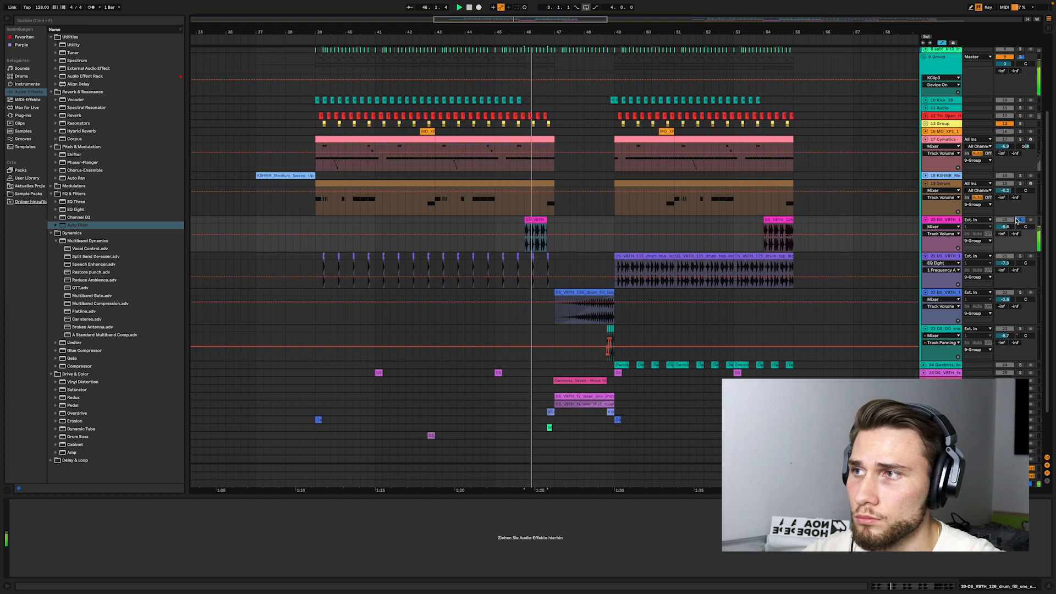
- Unfold and solo the hi-hat fall track 16 in the drum group and listen to its clip from bar 42.3
{"action": "left_click", "coordinate": [924, 132]}
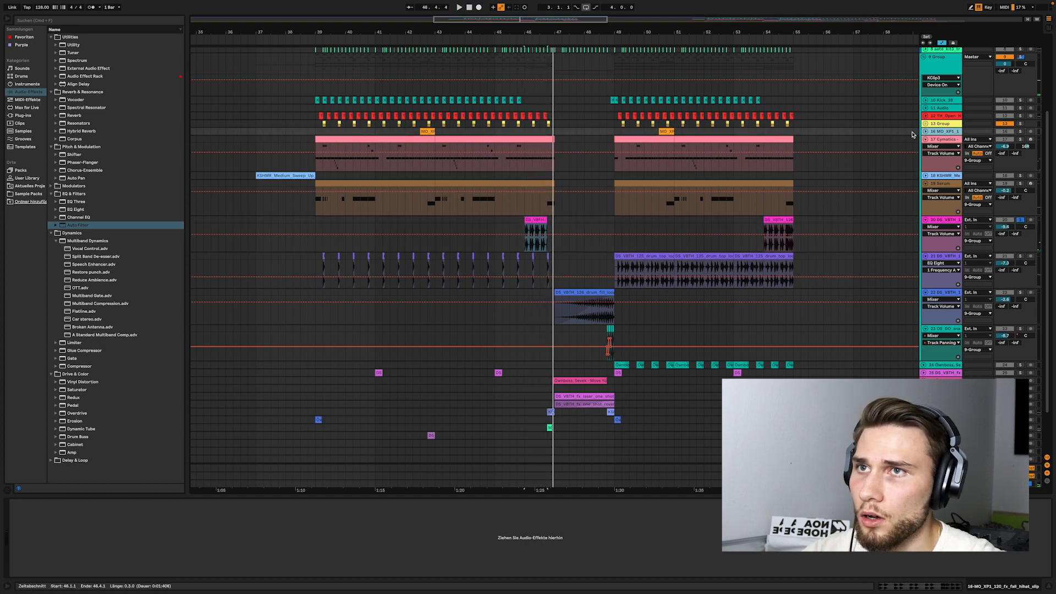
{"action": "left_click", "coordinate": [925, 132]}
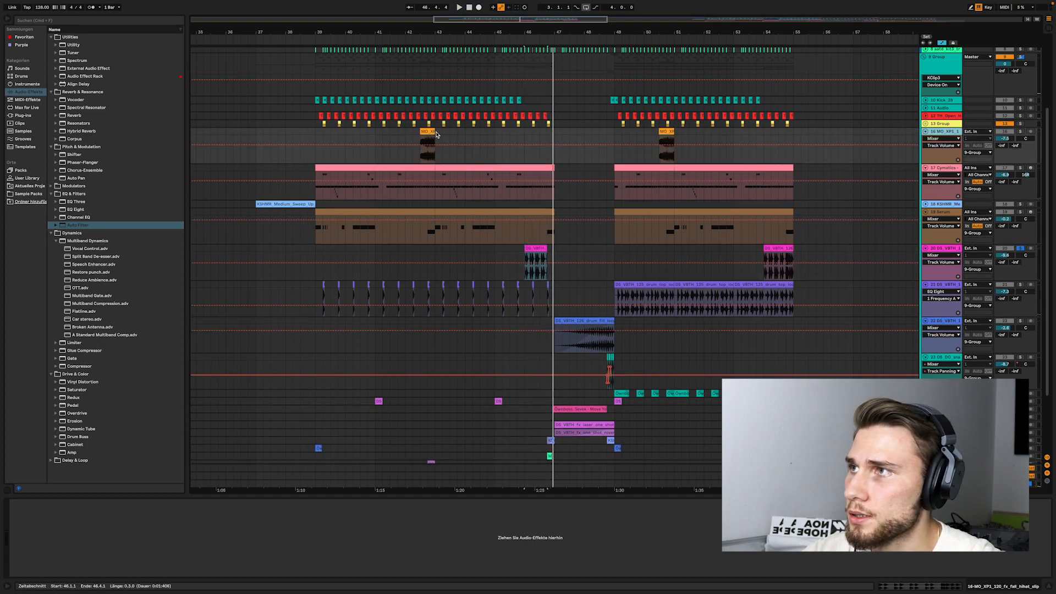
{"action": "left_click", "coordinate": [1022, 134]}
{"action": "key", "text": "space"}
{"action": "scroll", "coordinate": [802, 203], "scroll_direction": "down", "scroll_amount": 3}
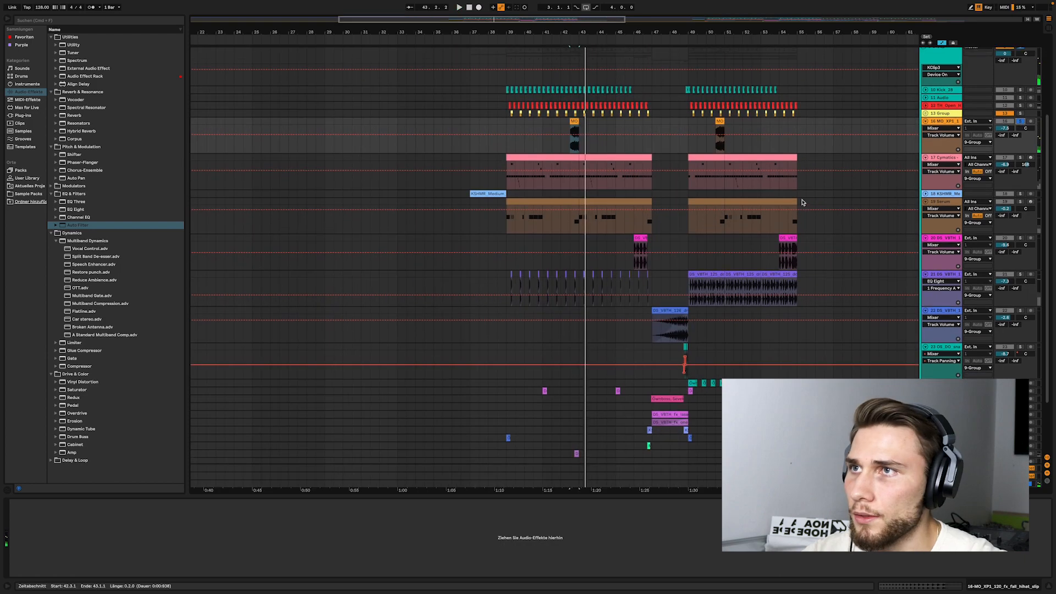
- Fold the drum group's tracks away and unfold the Serum track 7 and transient track 8 above it
{"action": "scroll", "coordinate": [803, 202], "scroll_direction": "up", "scroll_amount": 3}
{"action": "scroll", "coordinate": [927, 170], "scroll_direction": "up", "scroll_amount": 1}
{"action": "left_click", "coordinate": [924, 161]}
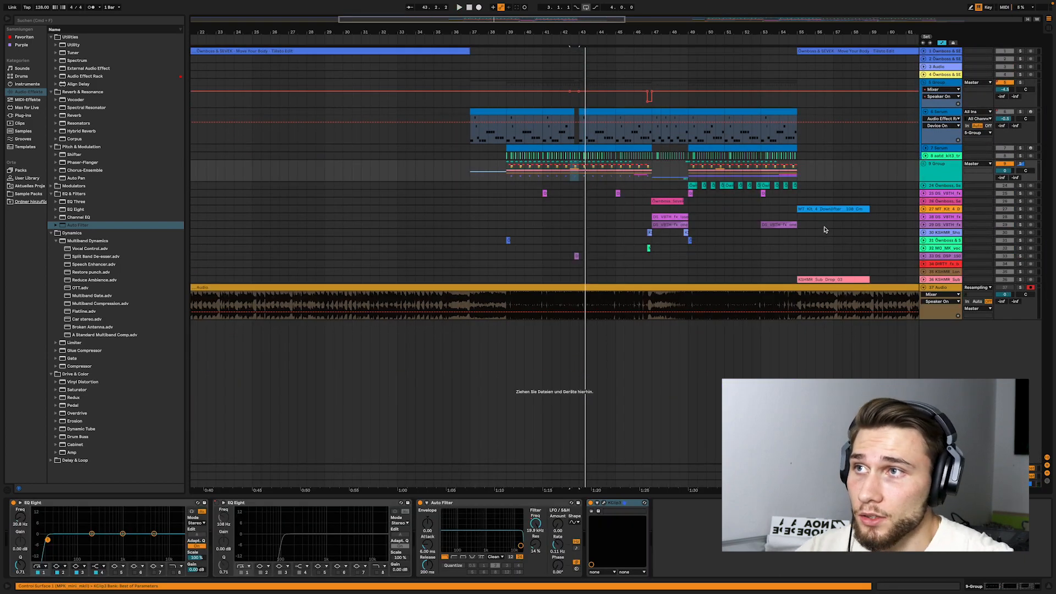
{"action": "left_click", "coordinate": [926, 148]}
{"action": "left_click", "coordinate": [926, 185]}
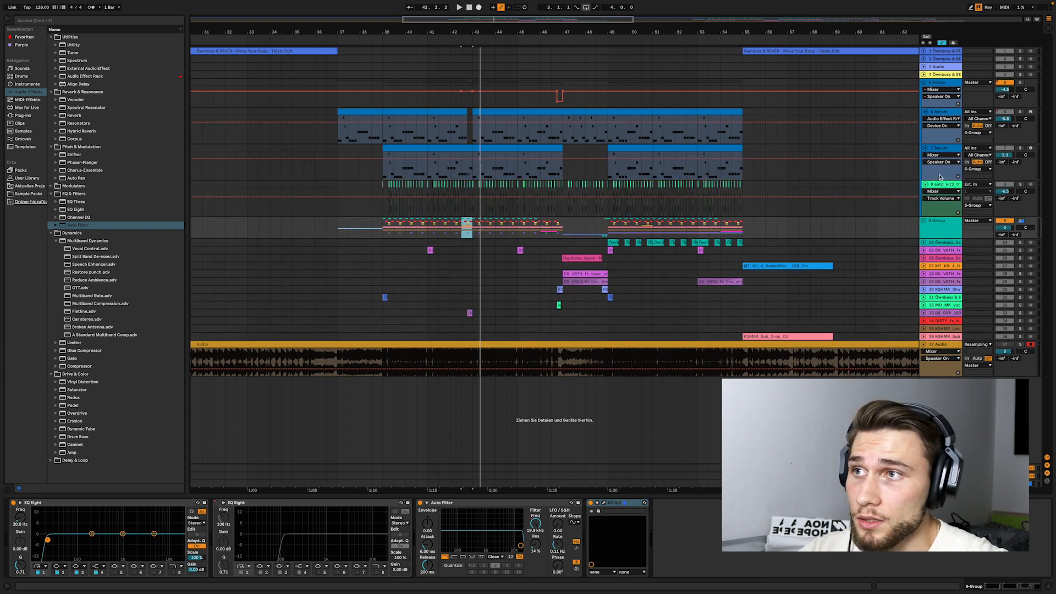
{"action": "scroll", "coordinate": [482, 196], "scroll_direction": "up", "scroll_amount": 1}
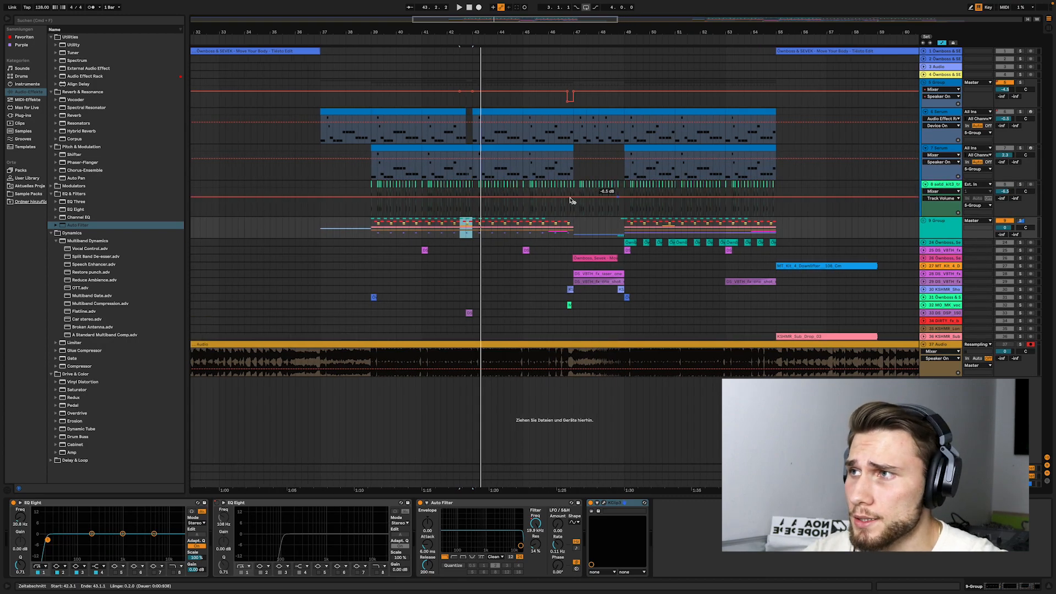
{"action": "scroll", "coordinate": [446, 201], "scroll_direction": "up", "scroll_amount": 2}
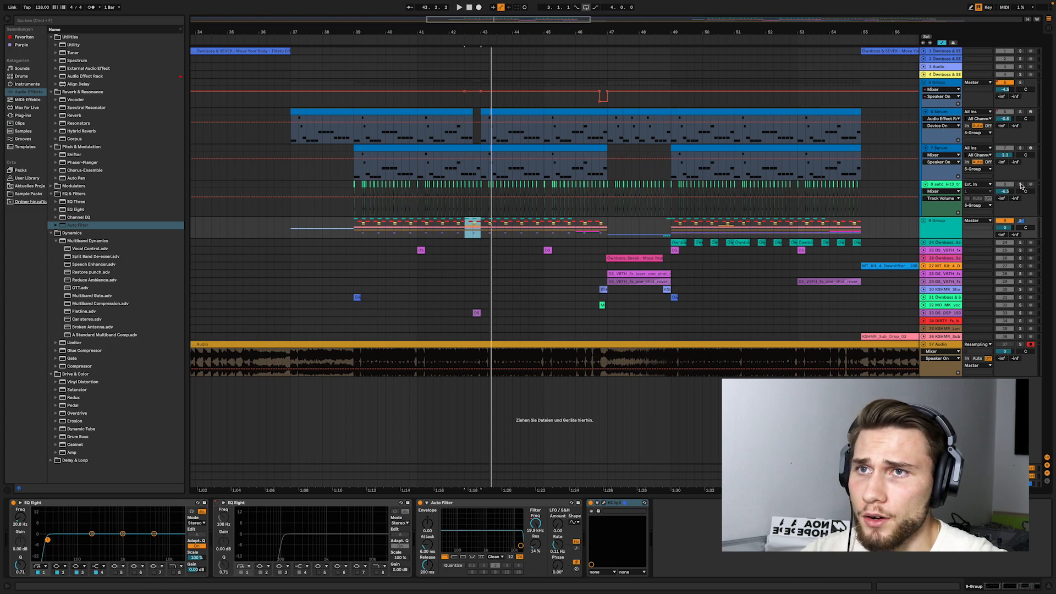
- Solo the Serum track 7 and listen to its MIDI clip from bar 39
{"action": "left_click", "coordinate": [1020, 148]}
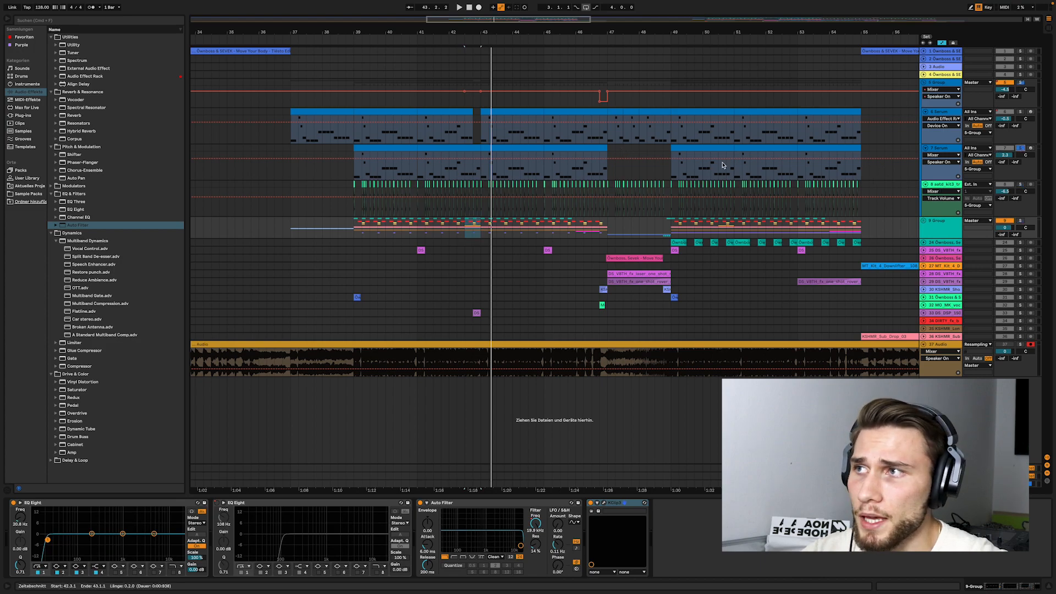
{"action": "left_click", "coordinate": [407, 154]}
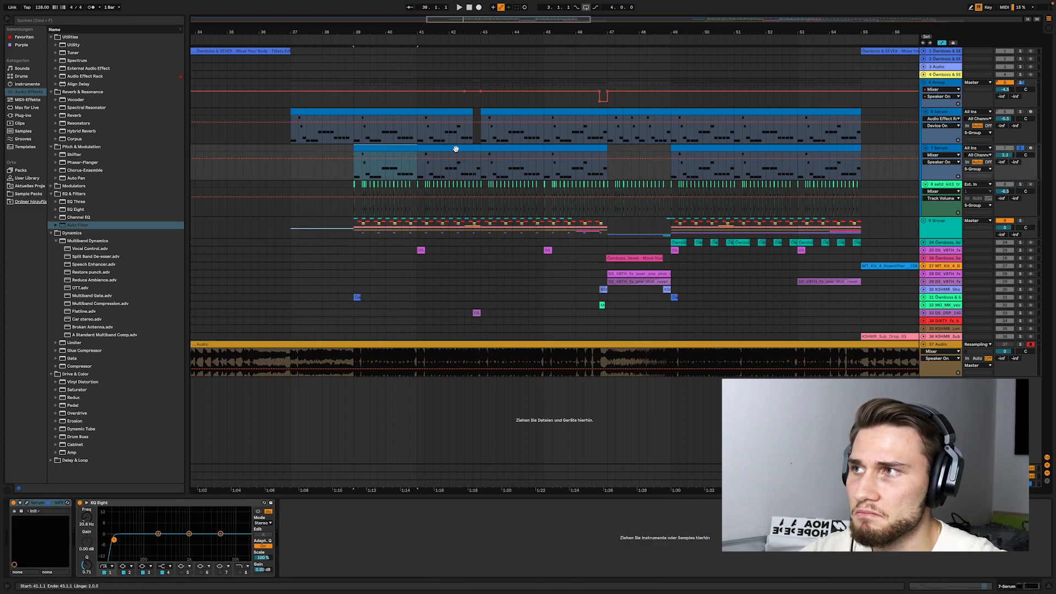
{"action": "key", "text": "space"}
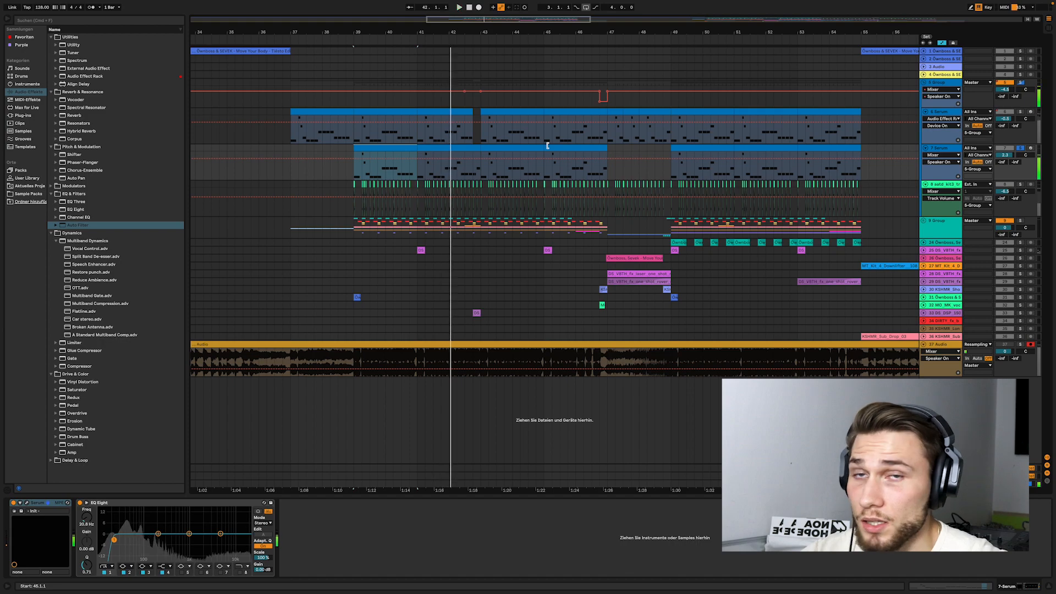
{"action": "key", "text": "space"}
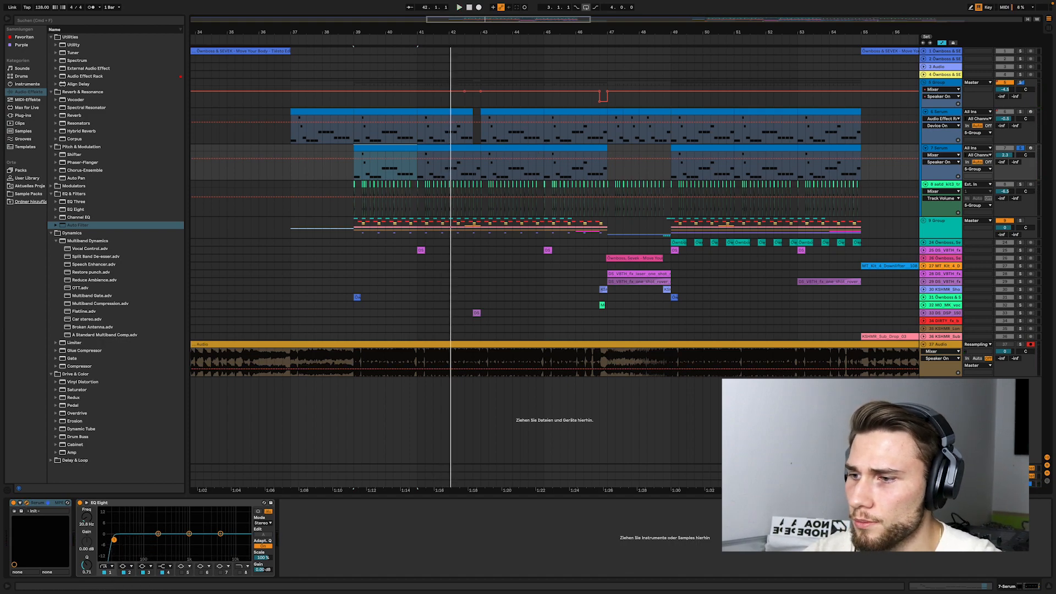
- Open track 7's Serum instrument and examine its oscillators and effects, then close its window
{"action": "left_click", "coordinate": [26, 503]}
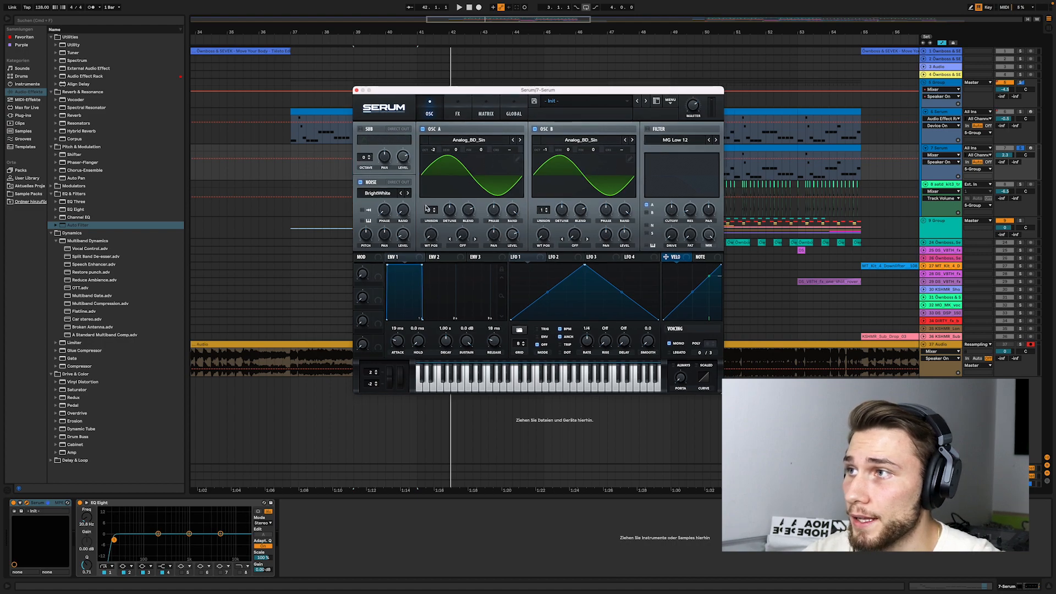
{"action": "left_click", "coordinate": [457, 110]}
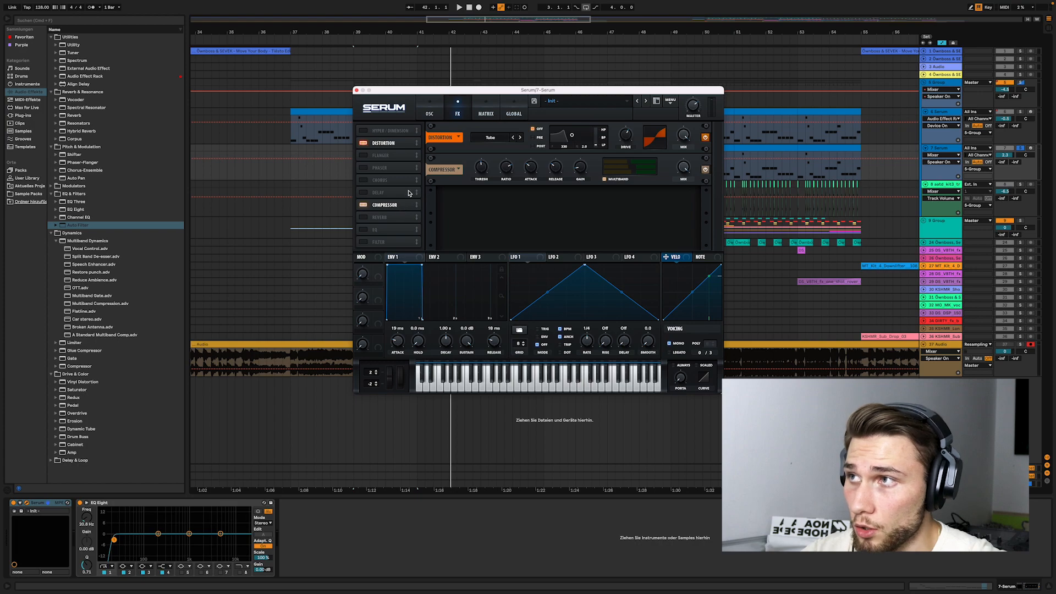
{"action": "left_click", "coordinate": [357, 90]}
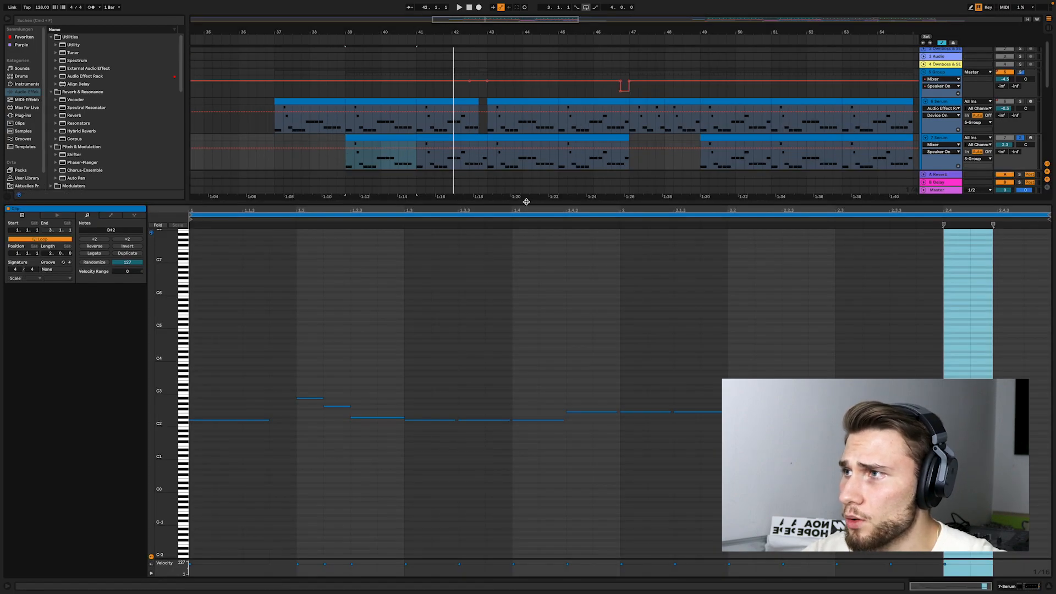
- Enlarge the note editor of track 7's MIDI clip and examine its note pattern
{"action": "left_click_drag", "start_coordinate": [526, 202], "coordinate": [527, 166]}
{"action": "left_click_drag", "start_coordinate": [167, 408], "coordinate": [363, 388]}
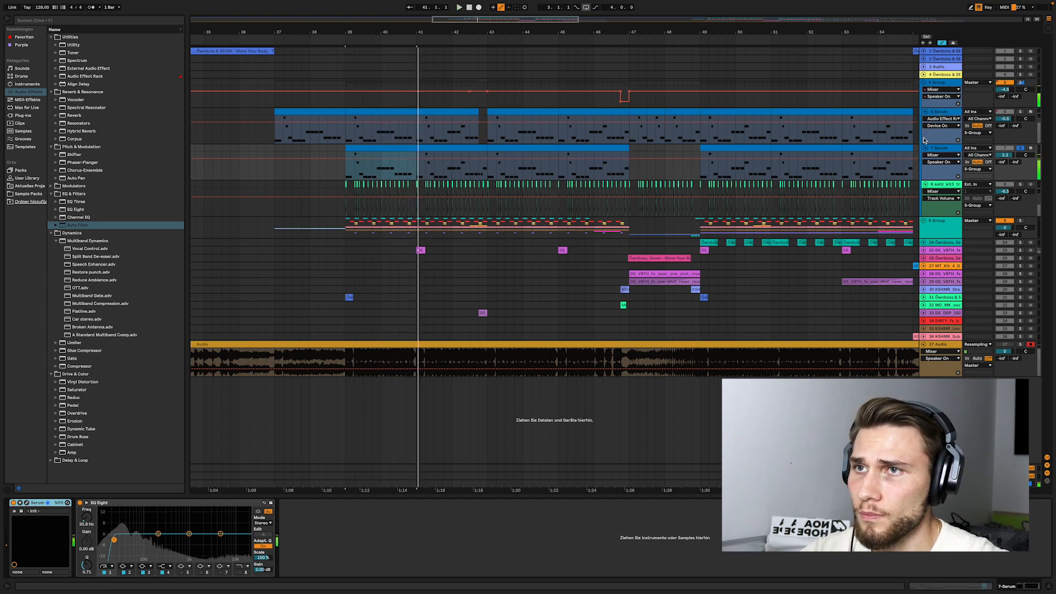
- Solo the transient track 8, listen to its clips from bar 39, and look at its EQ Eight
{"action": "left_click", "coordinate": [945, 186]}
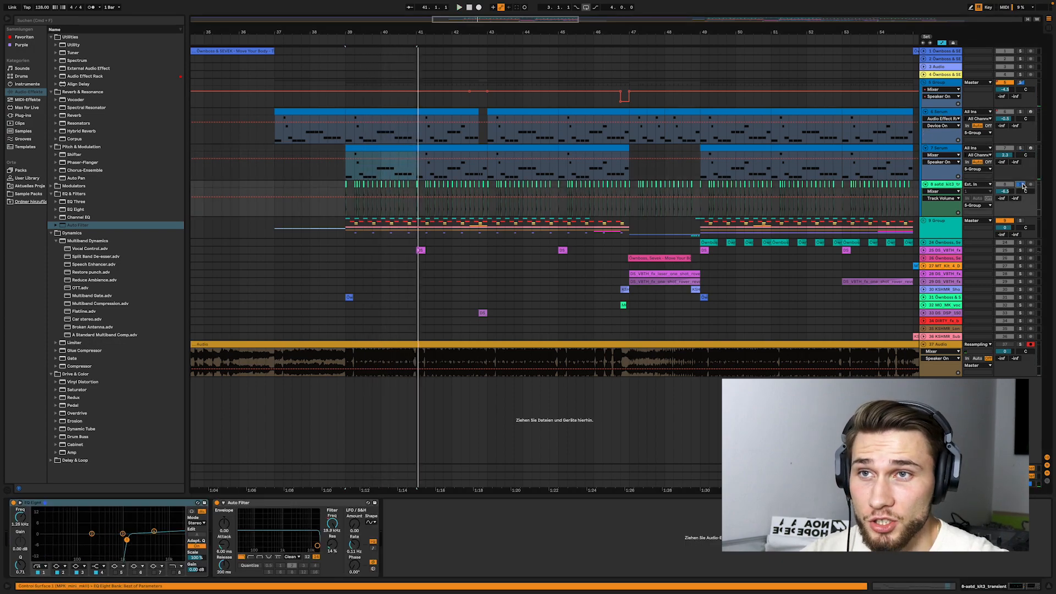
{"action": "scroll", "coordinate": [385, 207], "scroll_direction": "up", "scroll_amount": 7}
{"action": "scroll", "coordinate": [344, 206], "scroll_direction": "left", "scroll_amount": 4}
{"action": "scroll", "coordinate": [340, 204], "scroll_direction": "down", "scroll_amount": 1}
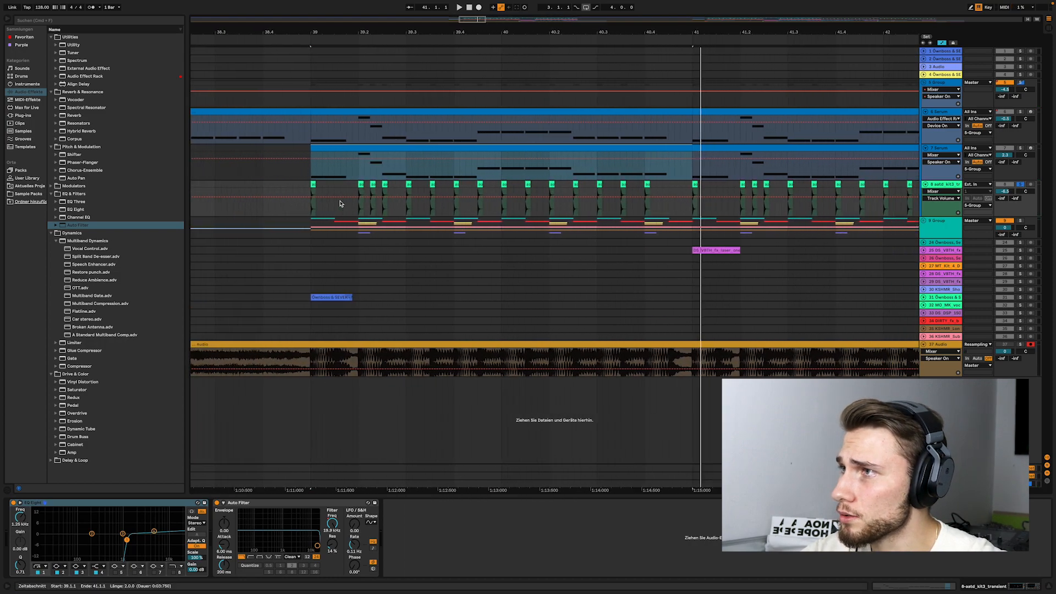
{"action": "scroll", "coordinate": [340, 204], "scroll_direction": "down", "scroll_amount": 1}
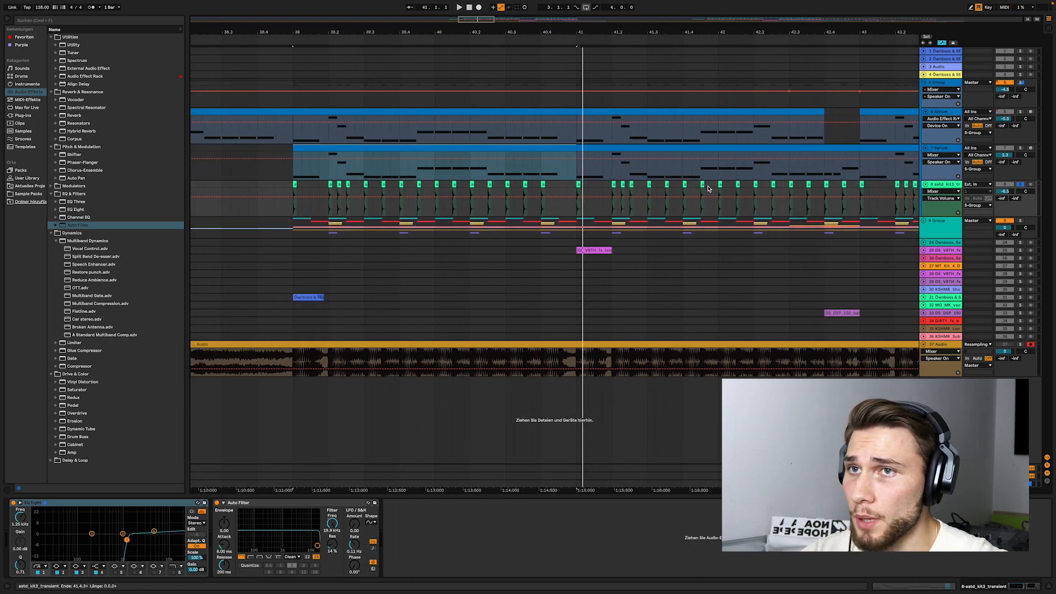
{"action": "key", "text": "space"}
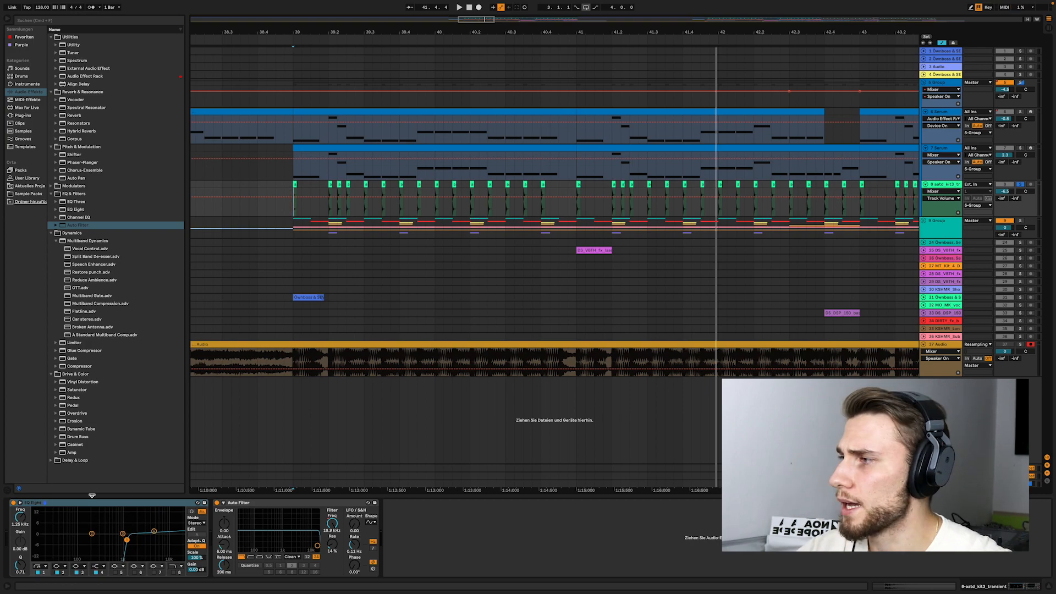
{"action": "left_click", "coordinate": [139, 529]}
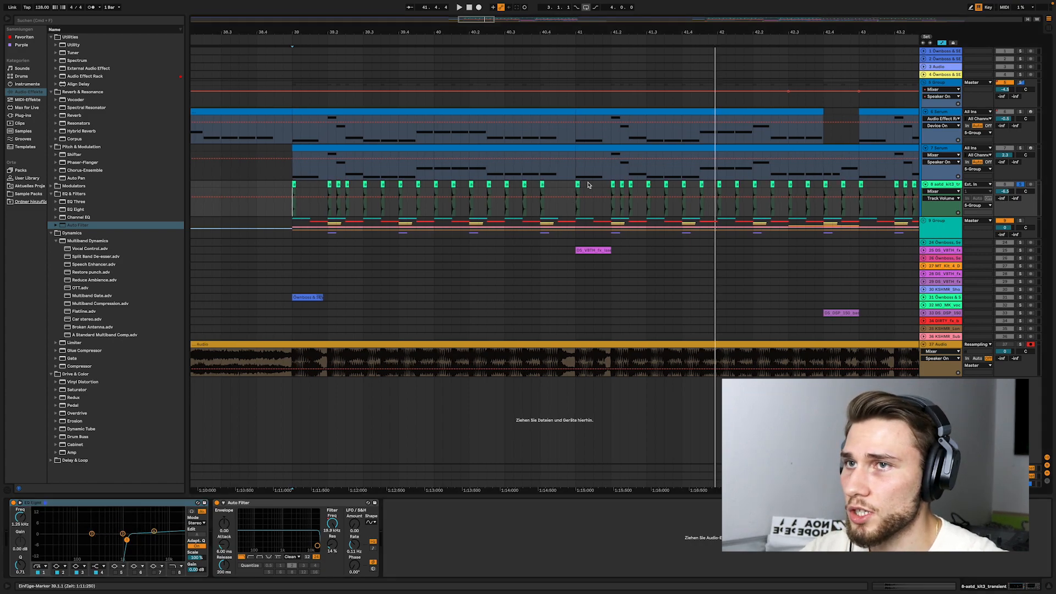
- Solo the Serum track 6 and listen to it from bar 39.1.1
{"action": "scroll", "coordinate": [588, 187], "scroll_direction": "down", "scroll_amount": 10}
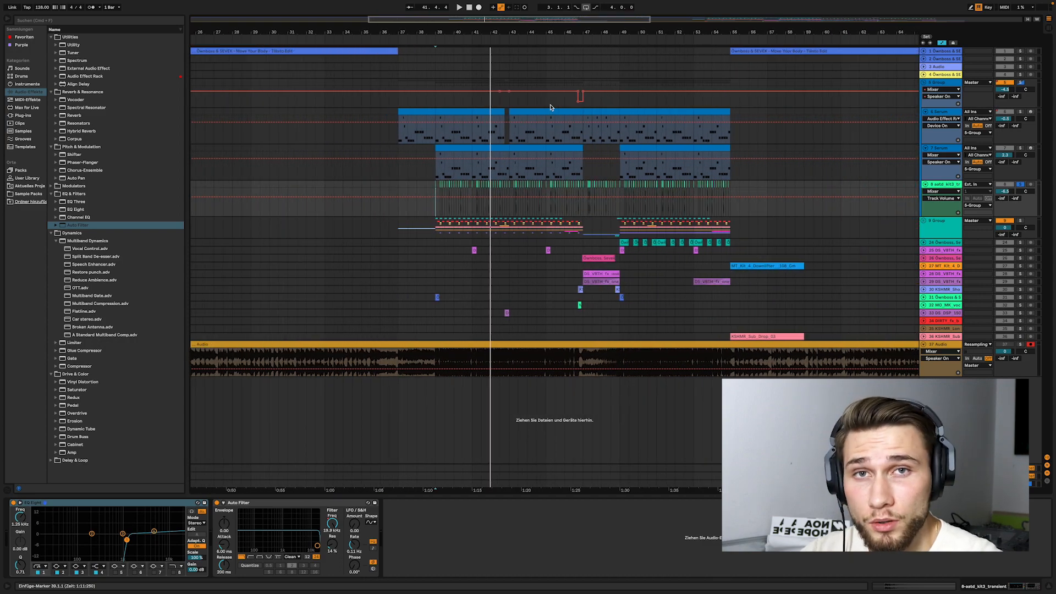
{"action": "scroll", "coordinate": [541, 109], "scroll_direction": "up", "scroll_amount": 3}
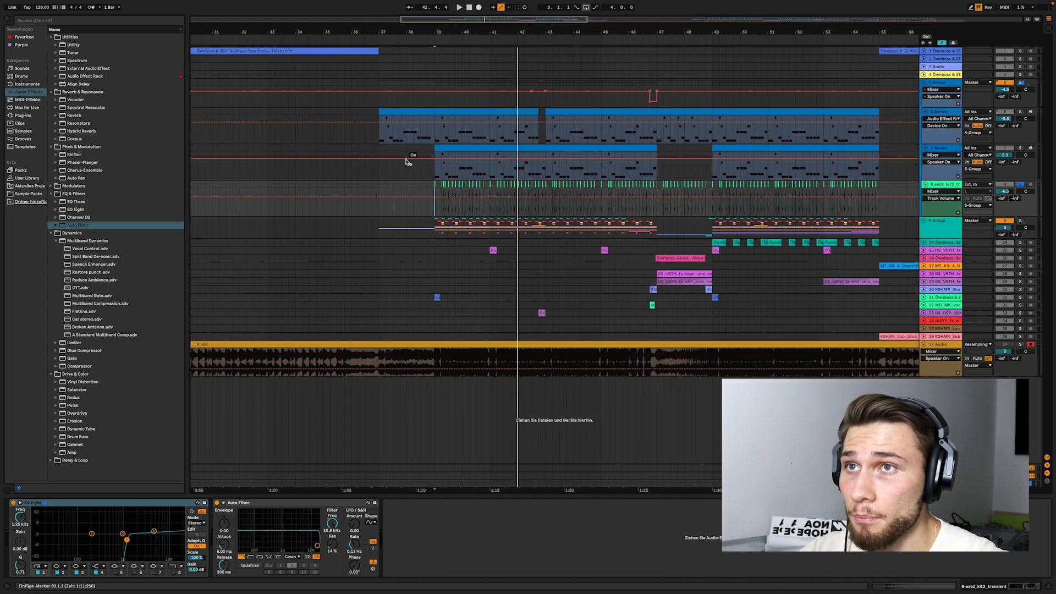
{"action": "left_click", "coordinate": [434, 135]}
{"action": "key", "text": "space"}
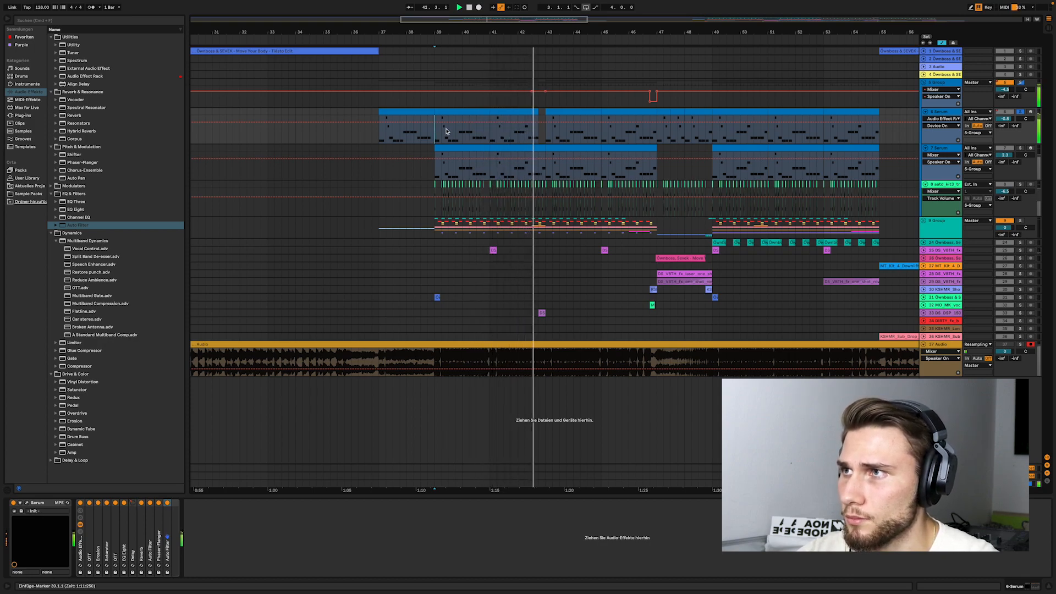
{"action": "key", "text": "space"}
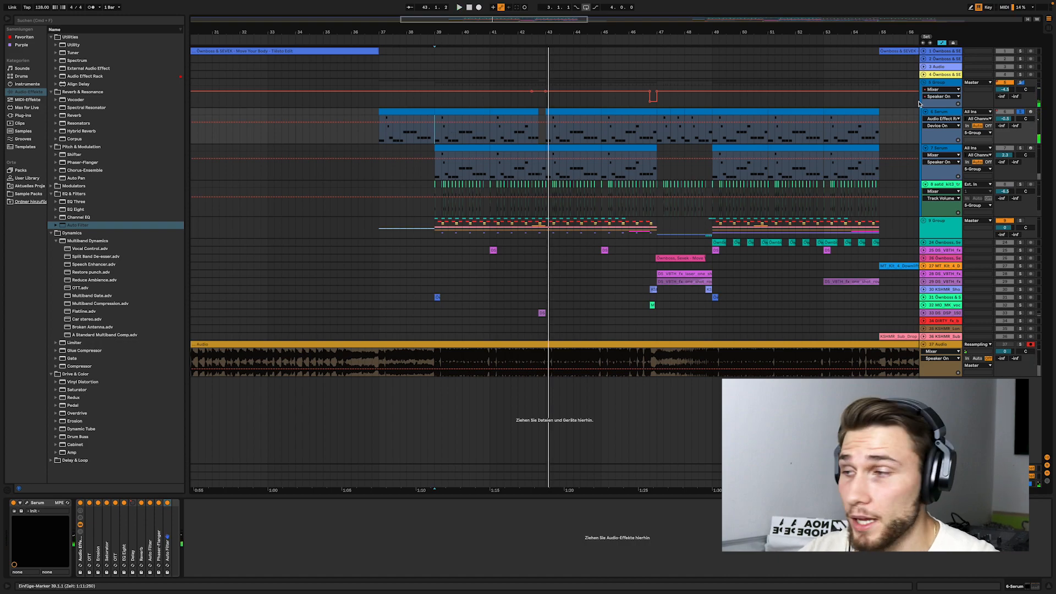
- Open track 6's Serum instrument and examine its oscillators and the modulation amount of LFO 1 on master tune
{"action": "left_click", "coordinate": [27, 502]}
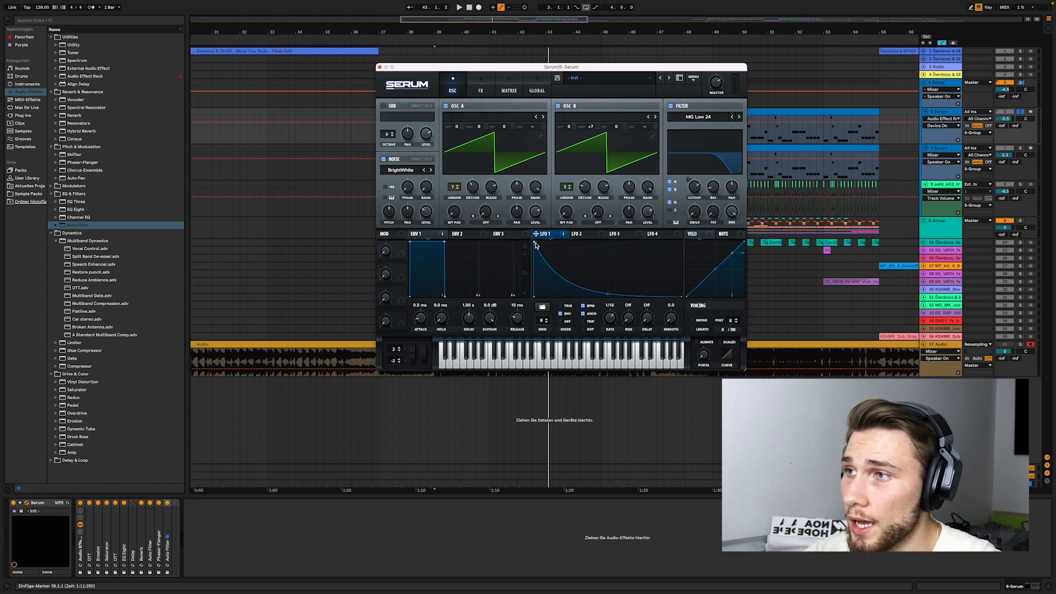
{"action": "left_click", "coordinate": [510, 85]}
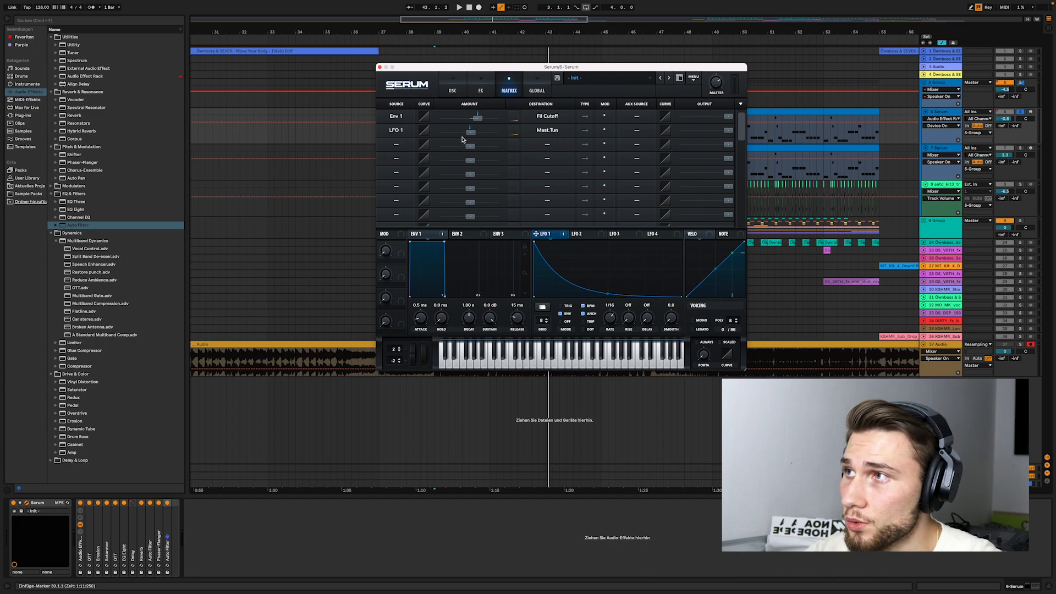
{"action": "mouse_move", "coordinate": [471, 135]}
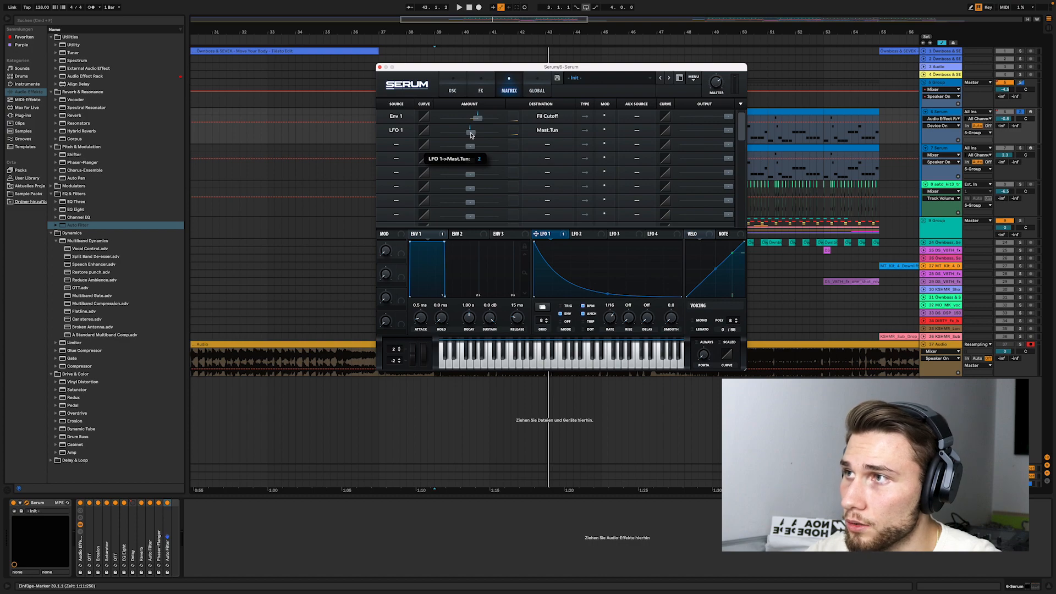
- Examine the Hyper/Dimension, Distortion and Compressor settings in track 6's Serum effects, and close the instrument window
{"action": "left_click", "coordinate": [482, 87]}
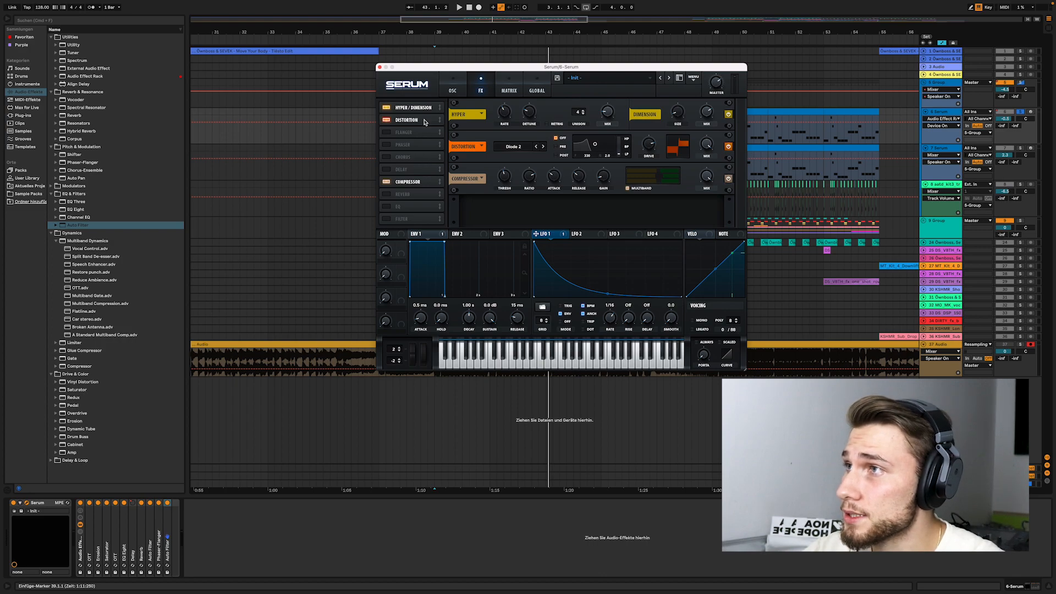
{"action": "mouse_move", "coordinate": [607, 114]}
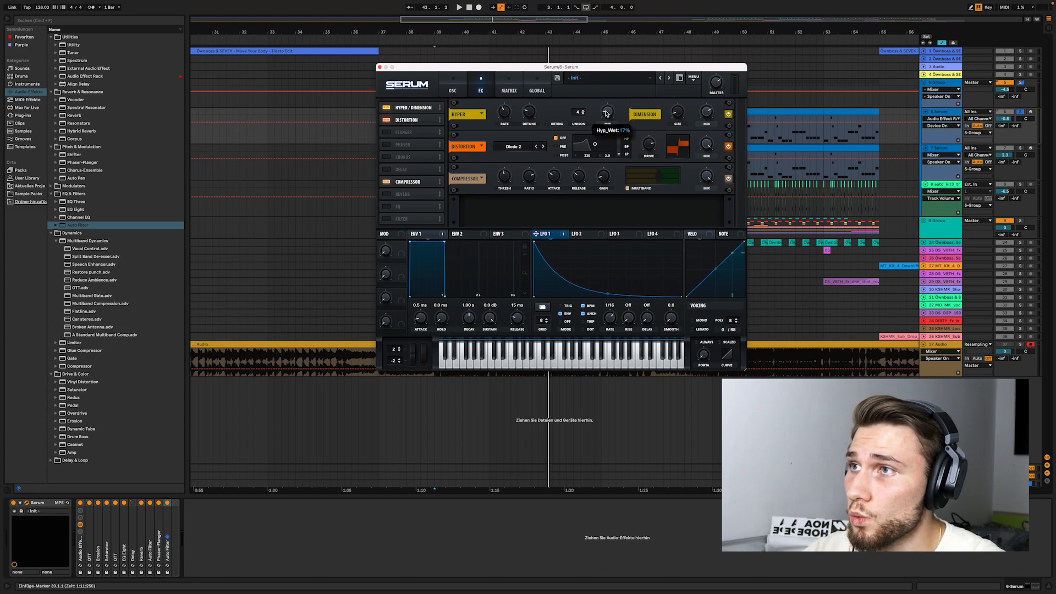
{"action": "mouse_move", "coordinate": [708, 111]}
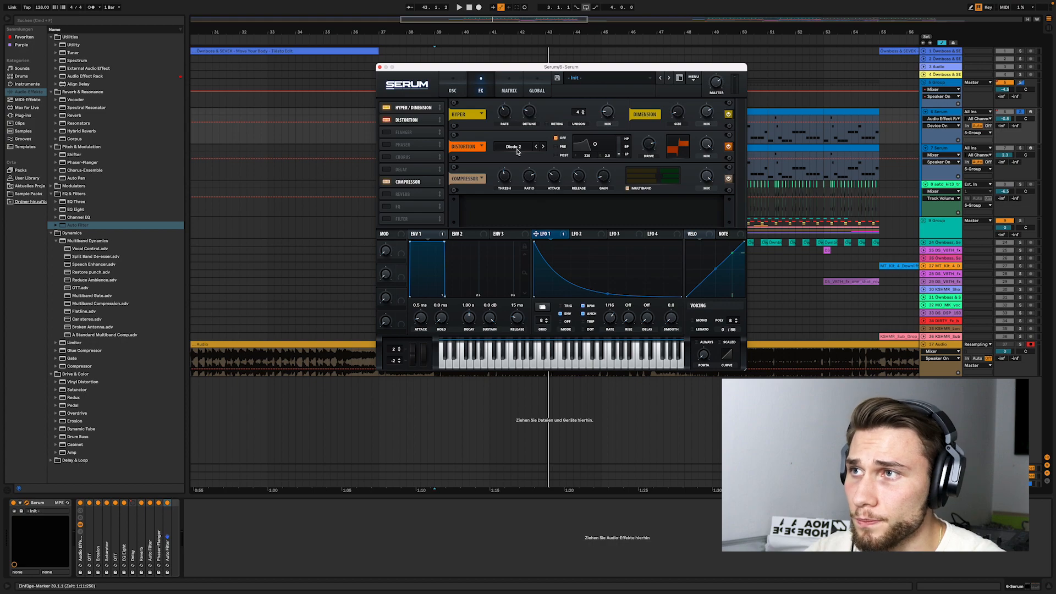
{"action": "mouse_move", "coordinate": [656, 148]}
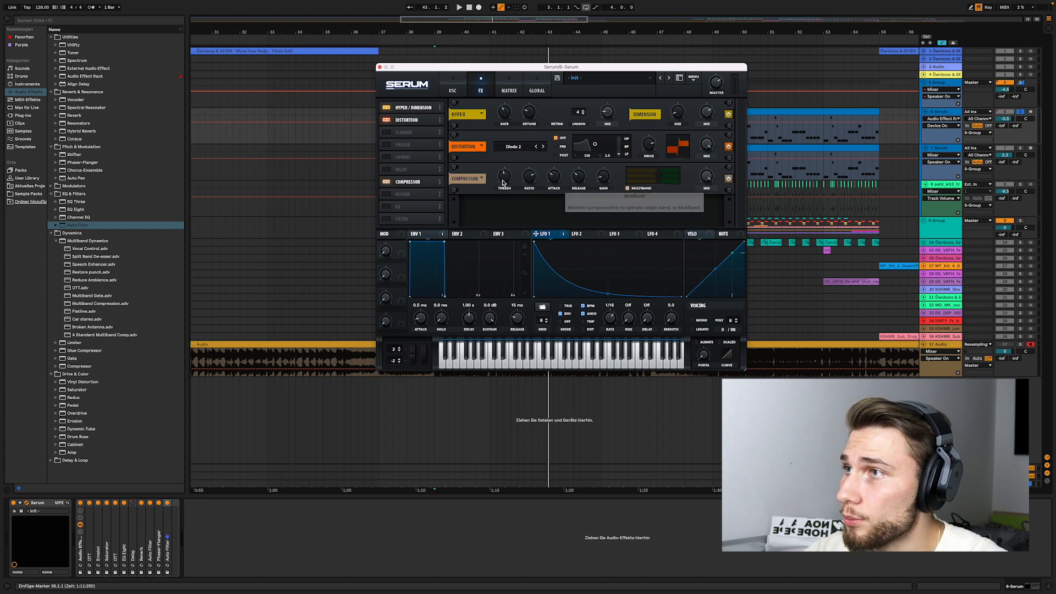
{"action": "mouse_move", "coordinate": [504, 181]}
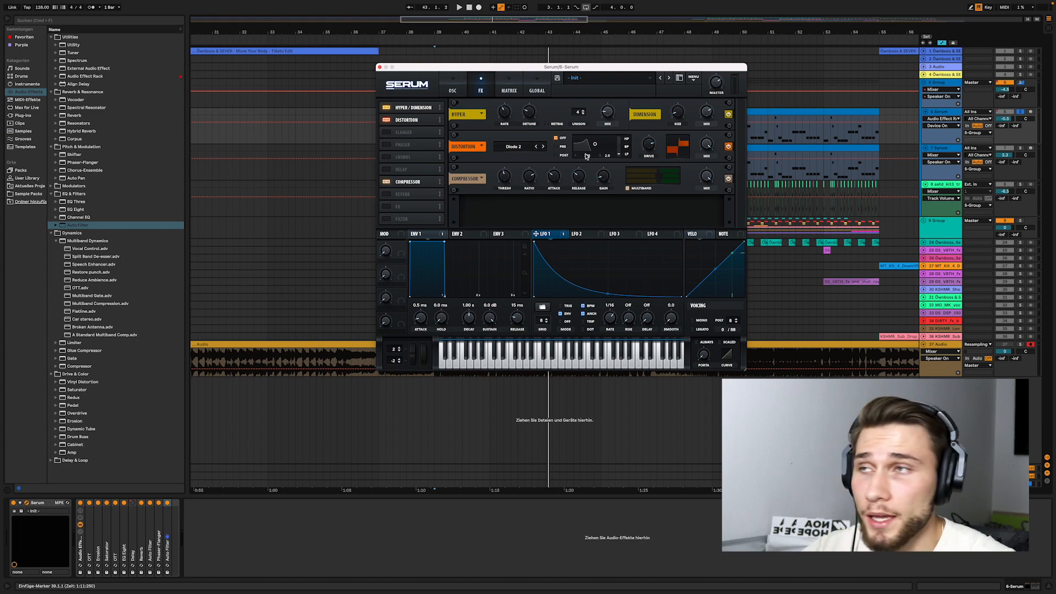
{"action": "left_click", "coordinate": [379, 67]}
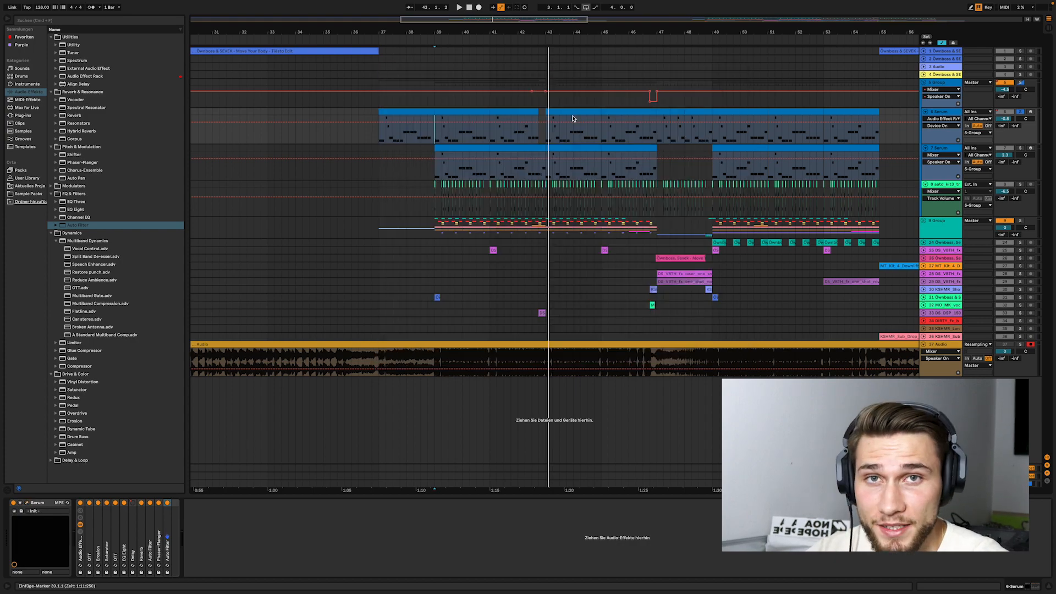
{"action": "scroll", "coordinate": [685, 131], "scroll_direction": "down", "scroll_amount": 5}
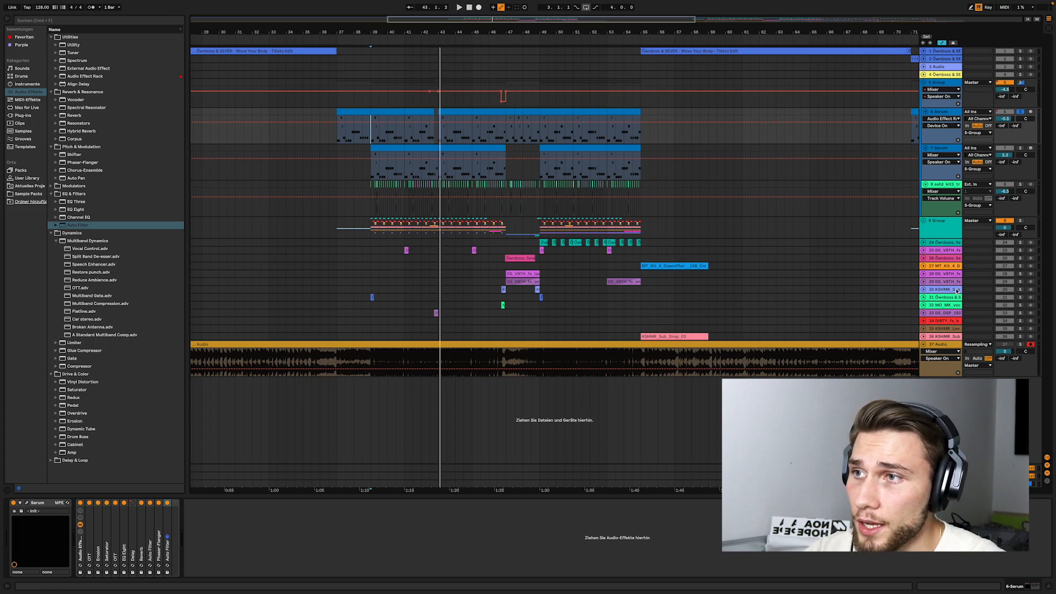
- Unfold the laser one-shot effects track 25 and listen to its soloed clip from bar 41
{"action": "left_click", "coordinate": [923, 251]}
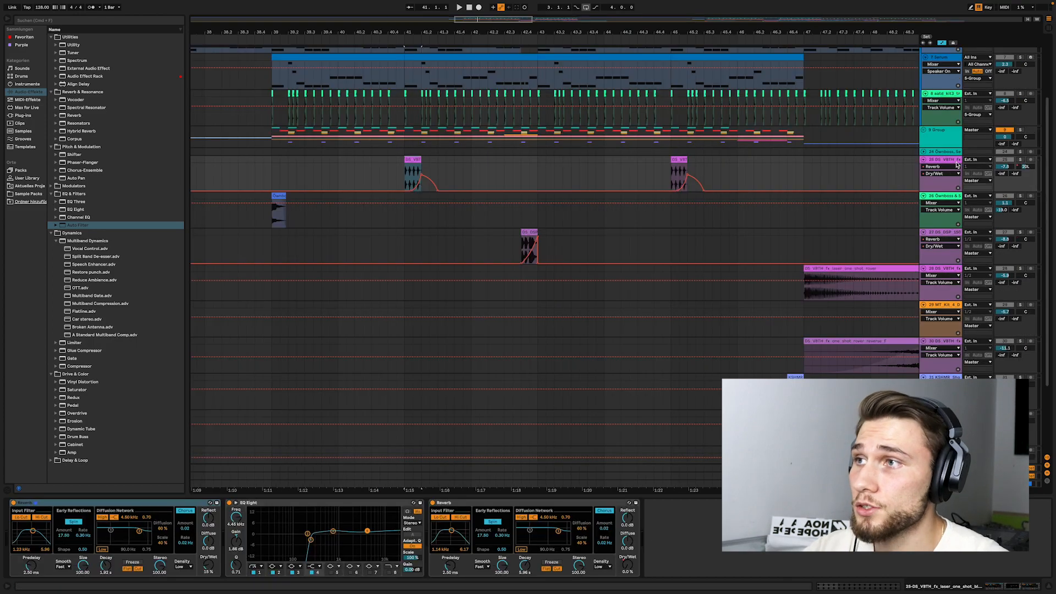
{"action": "key", "text": "space"}
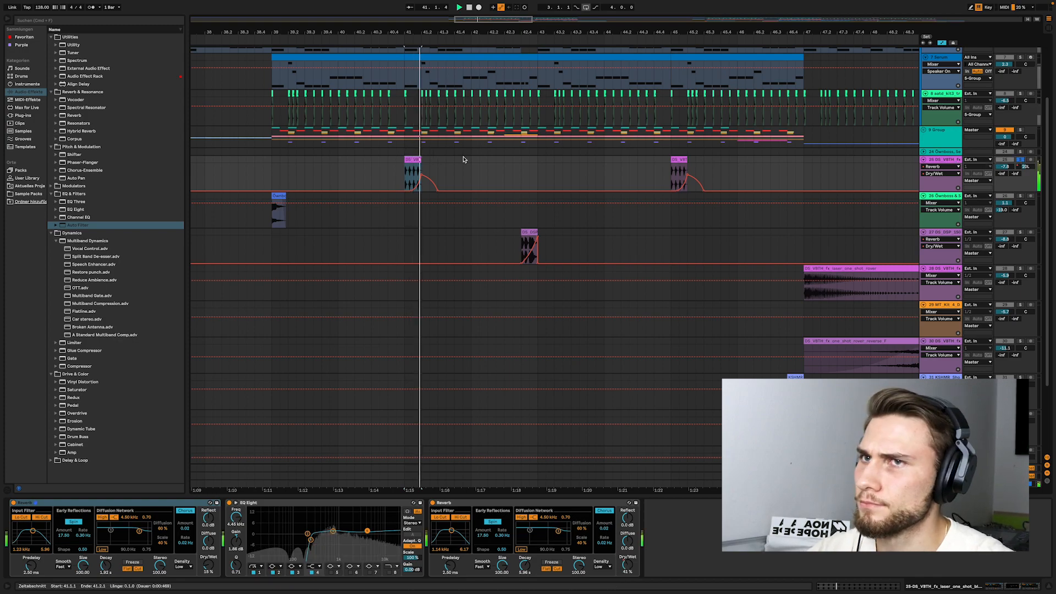
{"action": "key", "text": "space"}
- Solo track 26 and listen to its short effect clip from bar 39
{"action": "left_click", "coordinate": [279, 195]}
{"action": "key", "text": "space"}
{"action": "left_click", "coordinate": [1020, 196]}
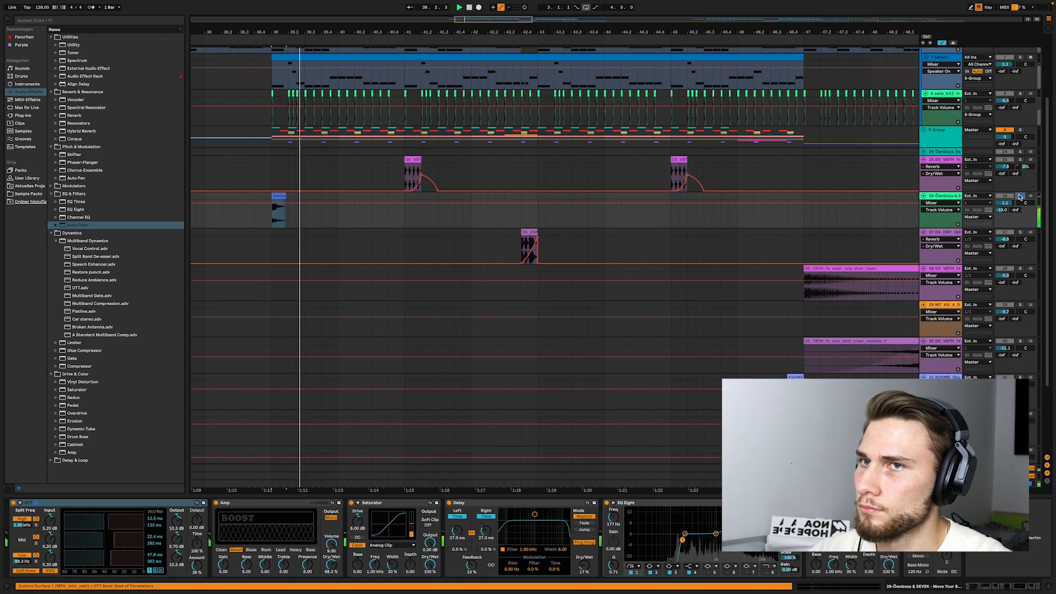
- Audition the clips of effects track 27 and the reversed laser one-shot track 30, soloing each track
{"action": "left_click", "coordinate": [529, 232]}
{"action": "left_click", "coordinate": [1020, 233]}
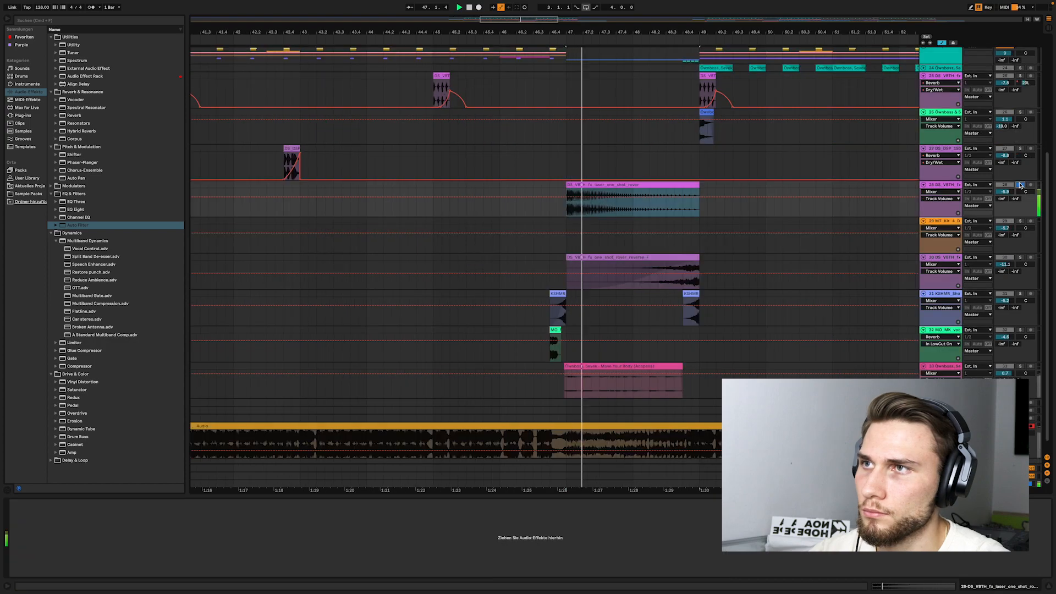
{"action": "left_click", "coordinate": [1020, 257]}
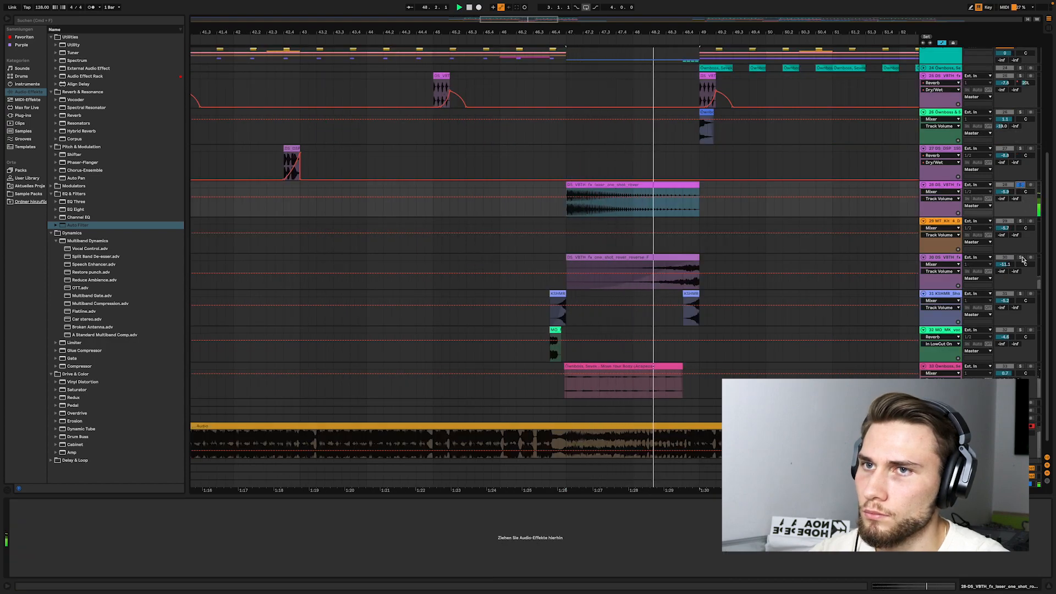
{"action": "left_click", "coordinate": [633, 275]}
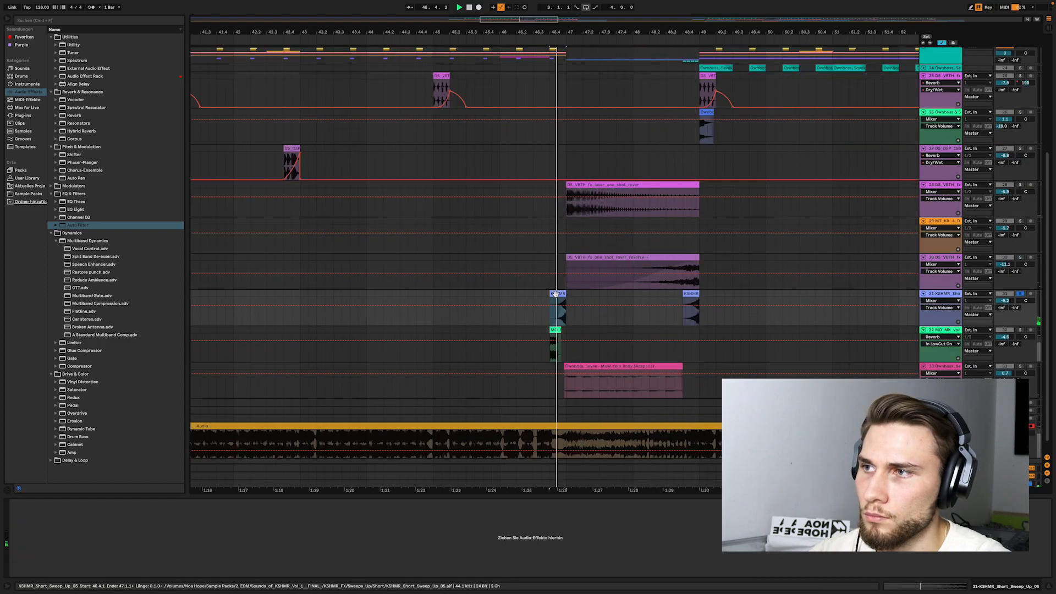